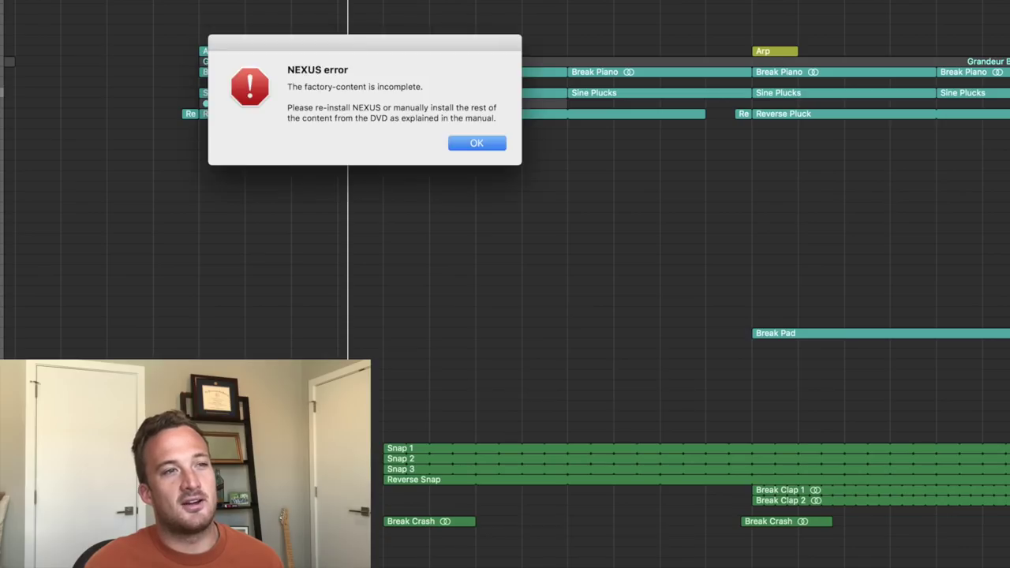
- Dismiss the NEXUS content error and show the preset library of the Sine Plucks track's Nexus 2 instrument
{"action": "left_click", "coordinate": [473, 142]}
{"action": "left_click_drag", "start_coordinate": [0, 0], "coordinate": [707, 141]}
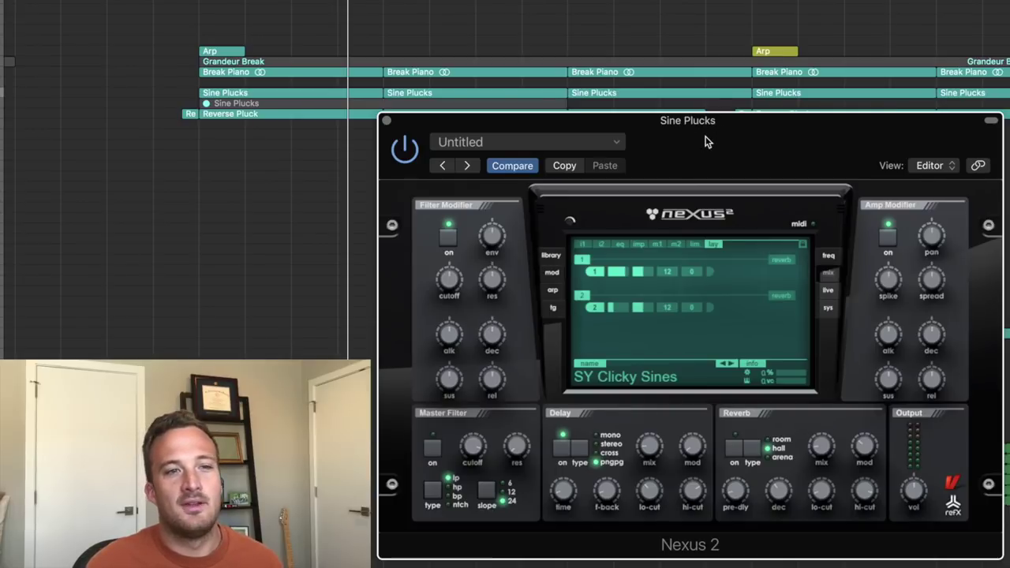
{"action": "left_click", "coordinate": [552, 256]}
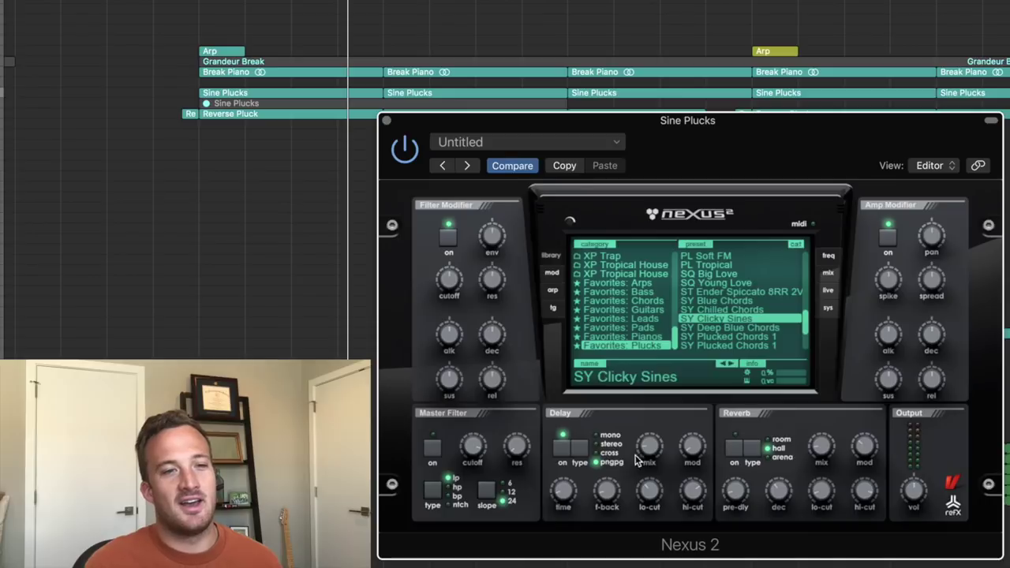
{"action": "mouse_move", "coordinate": [651, 453]}
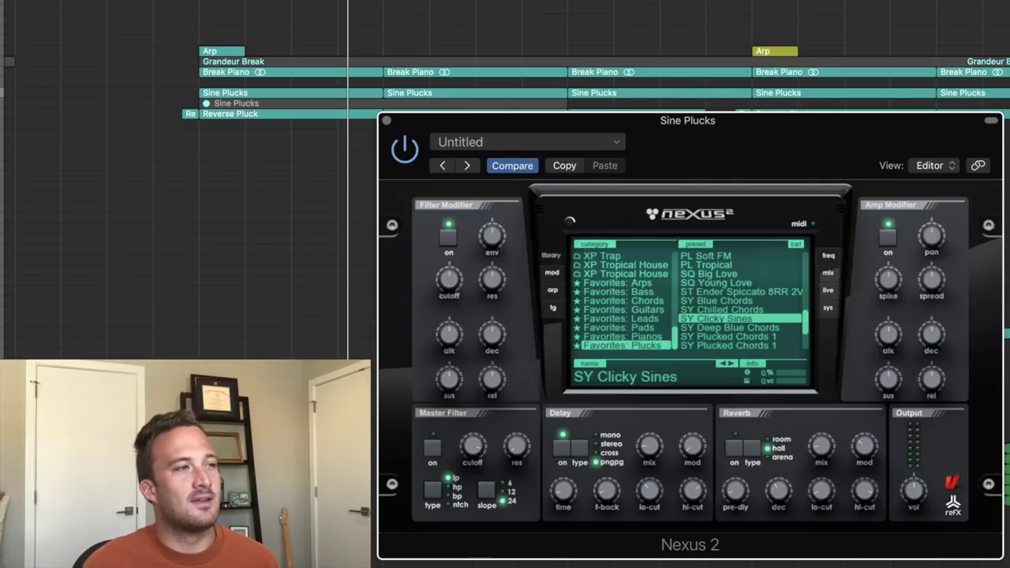
- Solo the Break Piano and upper Sine Plucks tracks and play them together in Verse 1
{"action": "left_click", "coordinate": [1, 72]}
{"action": "key", "text": "s"}
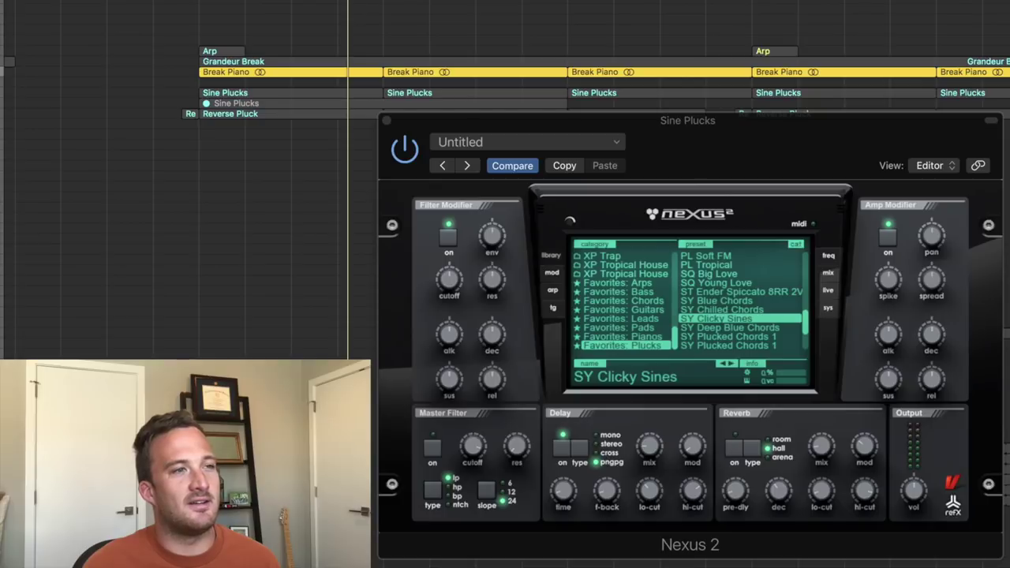
{"action": "left_click", "coordinate": [2, 93], "text": "shift"}
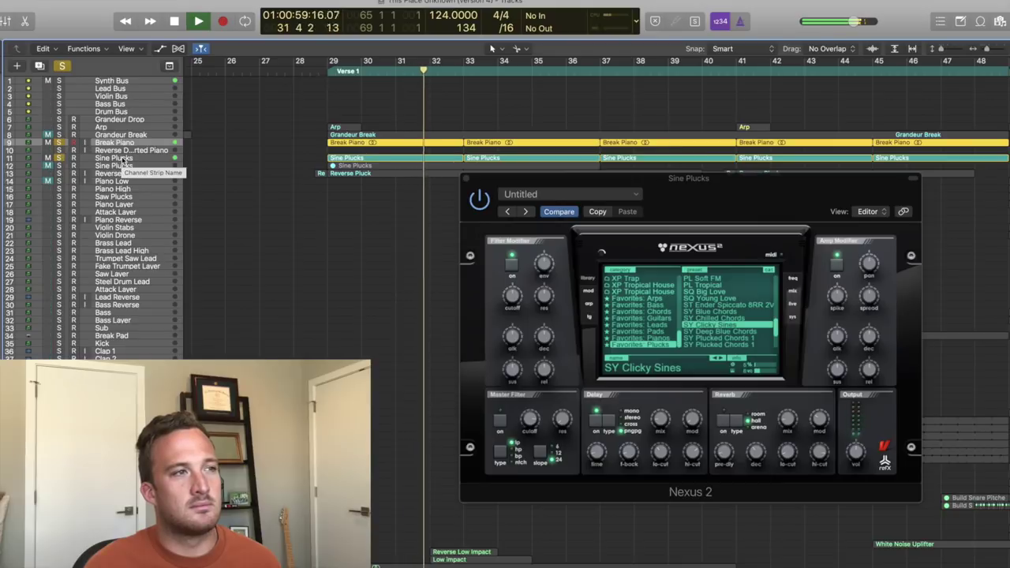
{"action": "key", "text": "space"}
- Open the Sine Plucks track's insert effects, including Pro-Q 2 and OTT, and examine their low-cut and multiband compression settings
{"action": "left_click", "coordinate": [123, 160]}
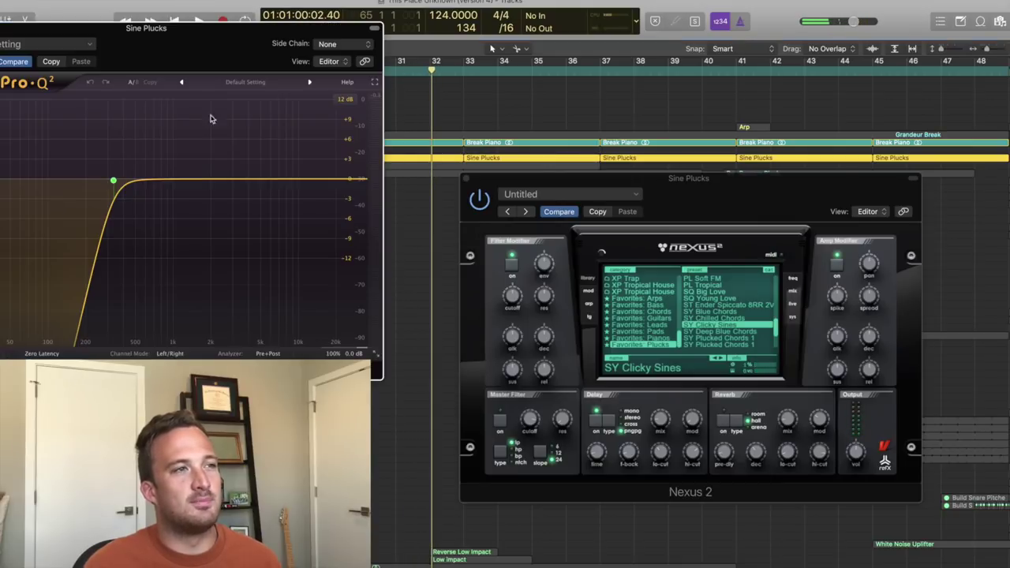
{"action": "left_click_drag", "start_coordinate": [177, 45], "coordinate": [594, 199]}
{"action": "left_click", "coordinate": [531, 335]}
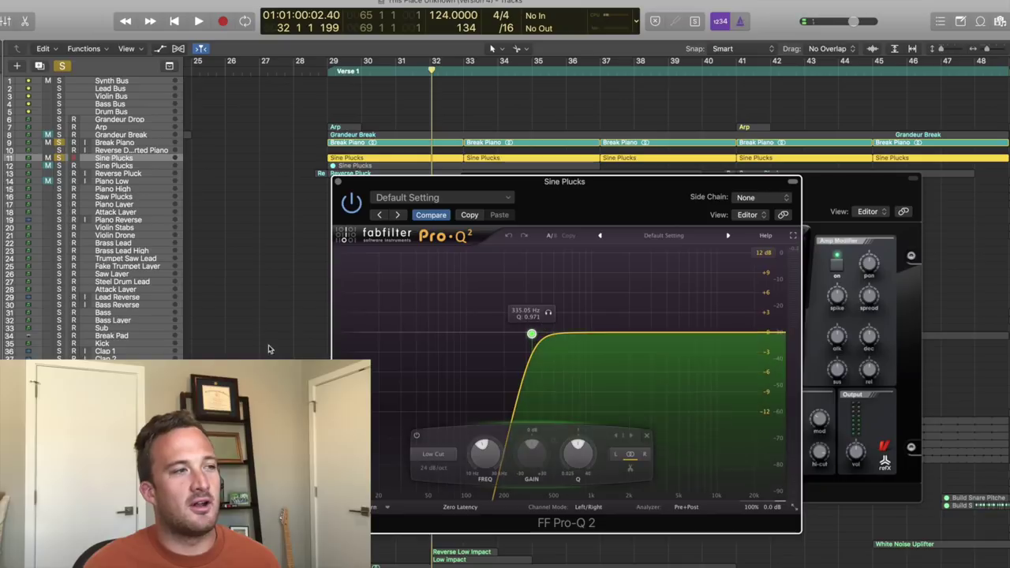
{"action": "left_click_drag", "start_coordinate": [4, 34], "coordinate": [686, 240]}
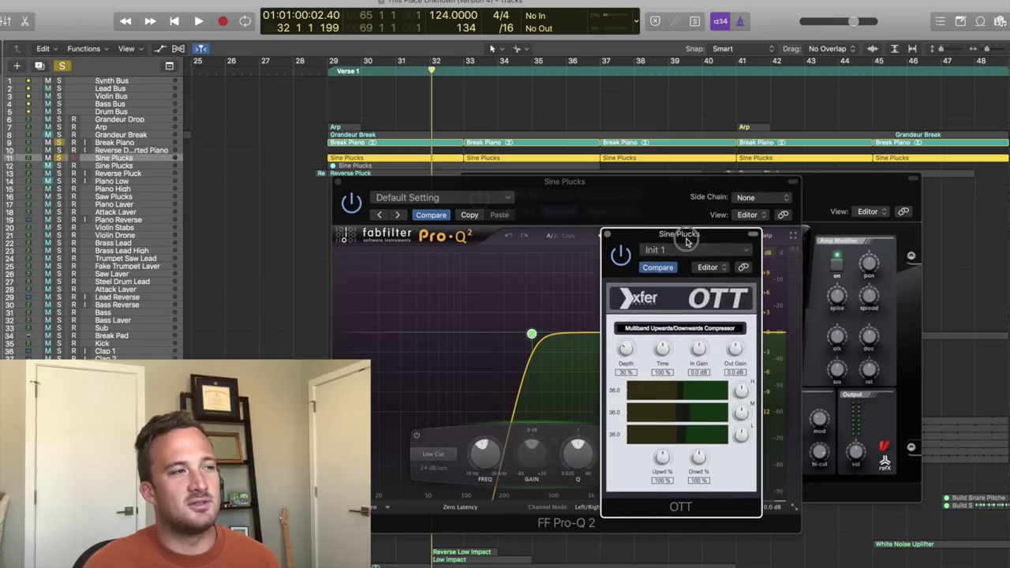
{"action": "left_click", "coordinate": [0, 60]}
{"action": "left_click_drag", "start_coordinate": [21, 36], "coordinate": [719, 244]}
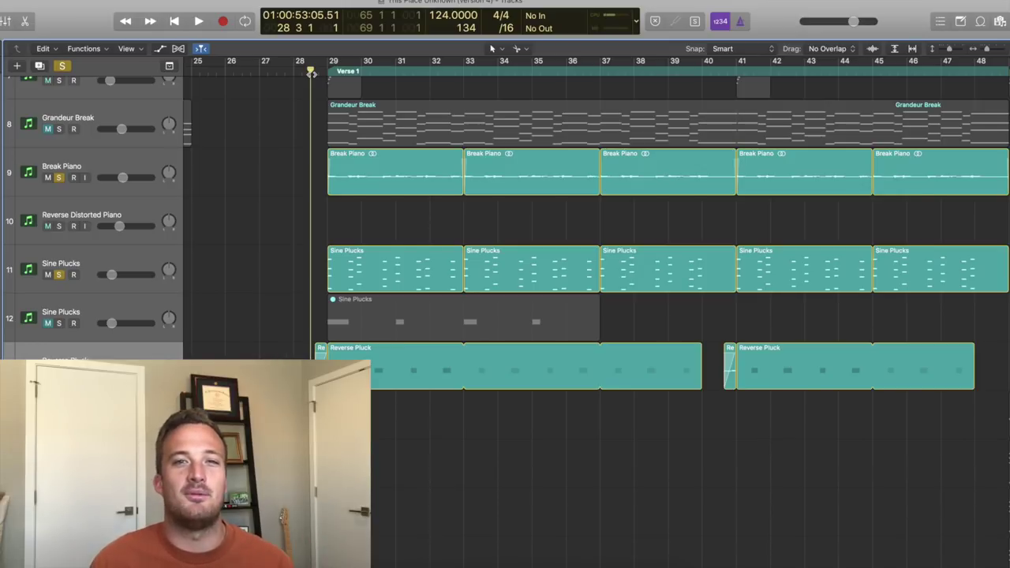
- Play the Break Piano, Sine Plucks and Reverse Pluck parts together from just before Verse 1
{"action": "key", "text": "space"}
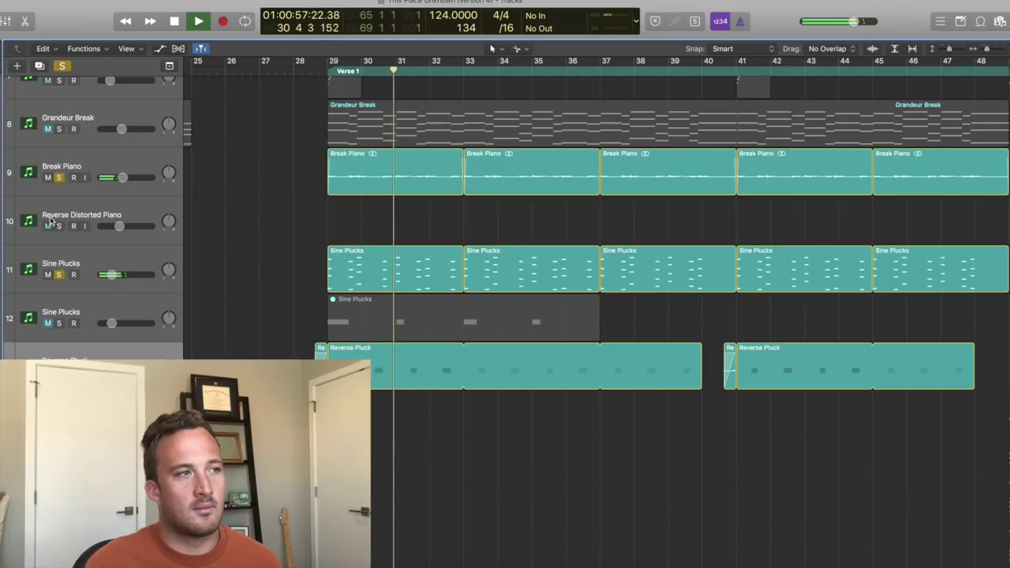
{"action": "key", "text": "space"}
{"action": "key", "text": "z"}
{"action": "key", "text": "space"}
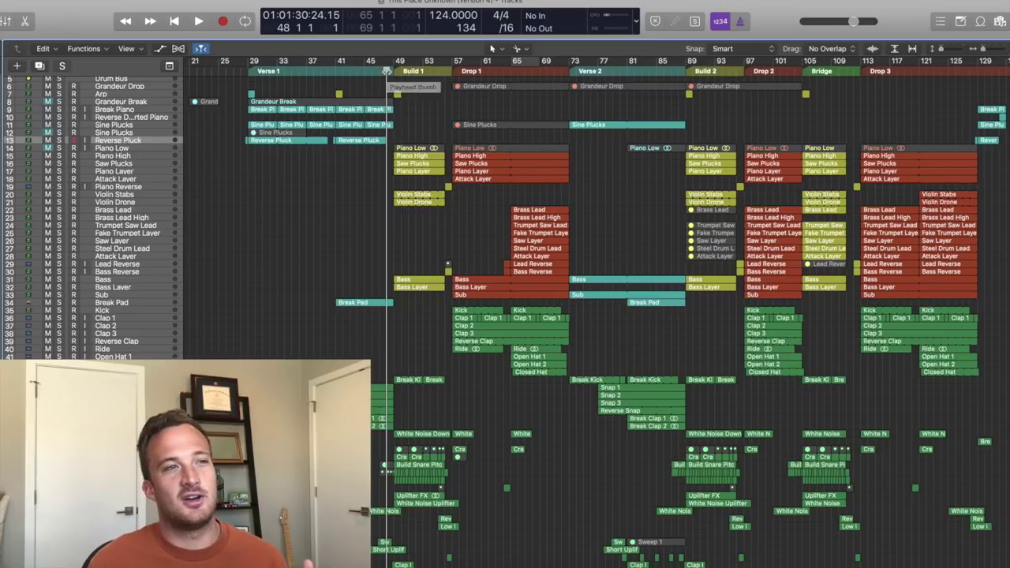
- Play the full arrangement from bar 48 through Build 1 into Drop 1 and return the playhead to bar 57
{"action": "key", "text": "space"}
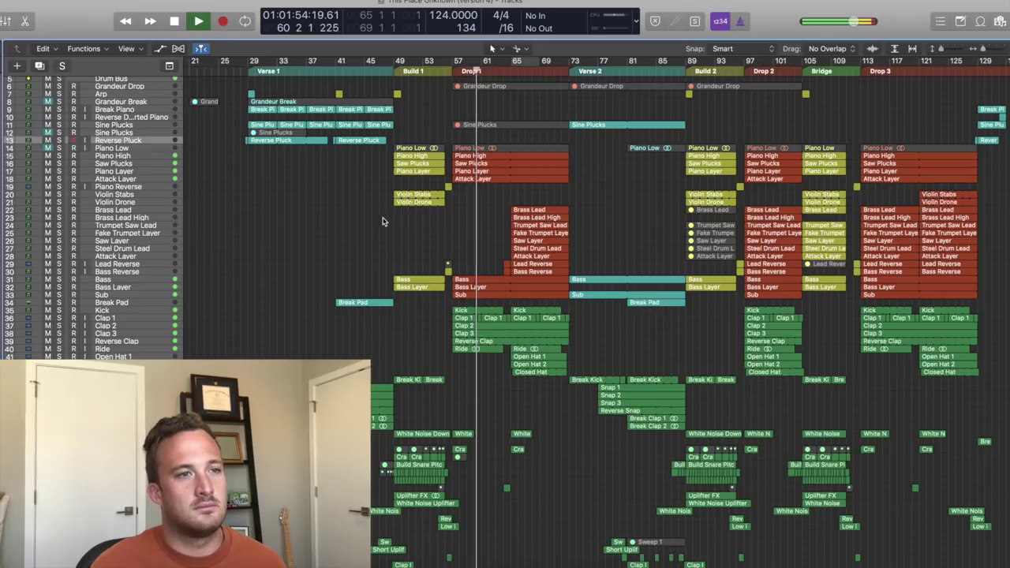
{"action": "key", "text": "space"}
{"action": "left_click", "coordinate": [452, 71]}
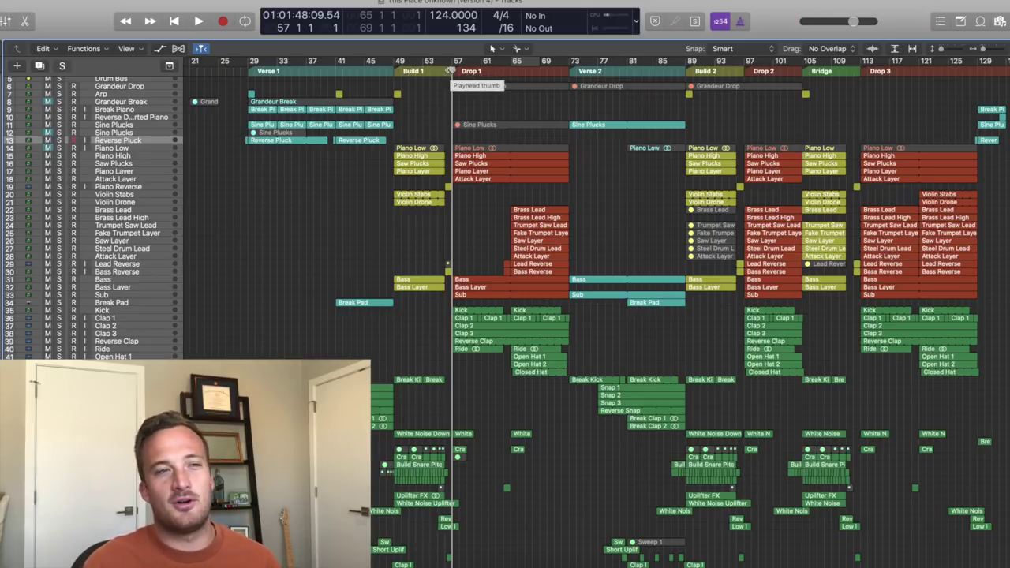
- Solo the Piano High, Saw Plucks, Piano Layer, Attack Layer and Piano Reverse tracks and play them from just before Drop 1
{"action": "left_click", "coordinate": [110, 156]}
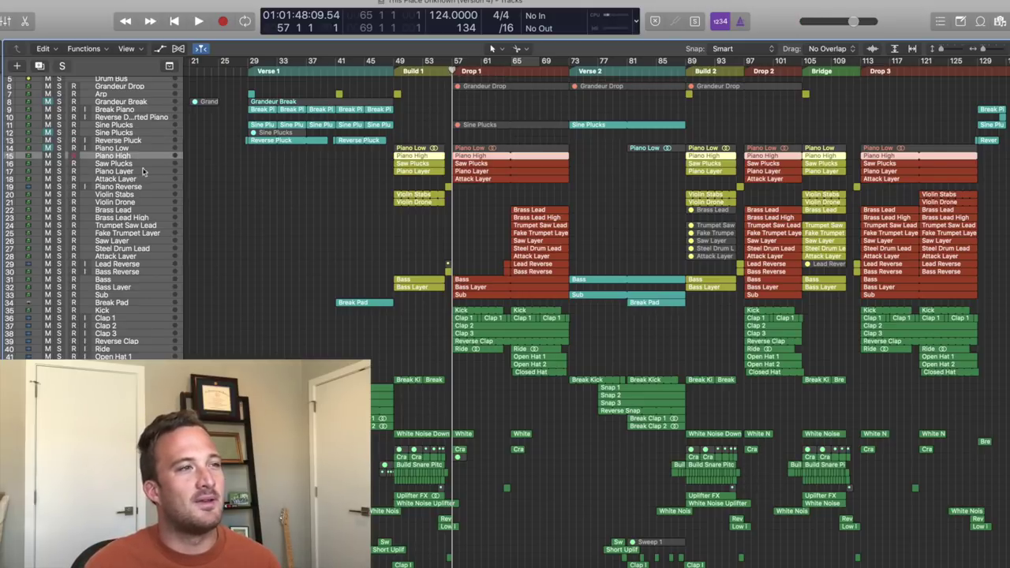
{"action": "left_click_drag", "start_coordinate": [57, 157], "coordinate": [59, 178]}
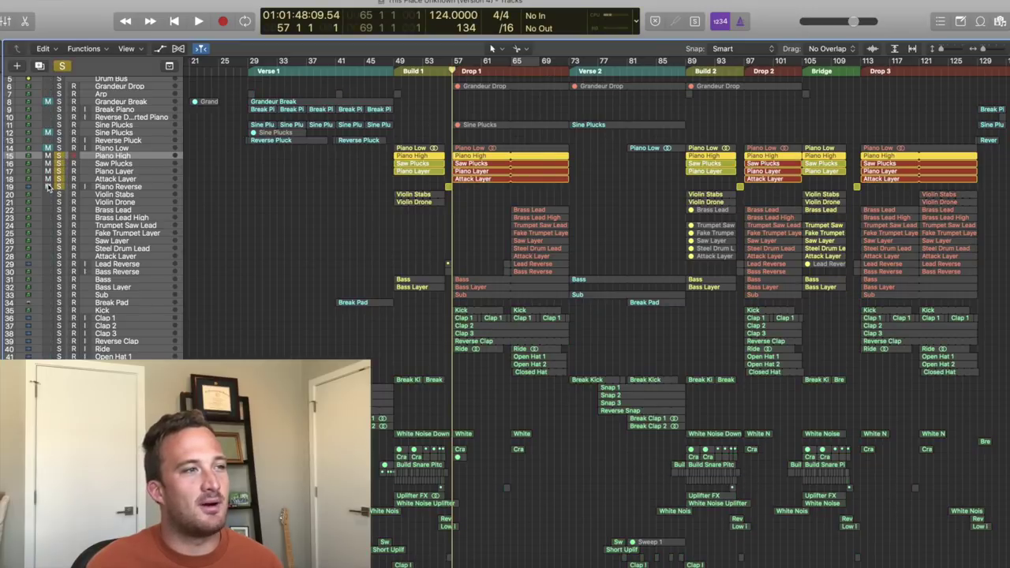
{"action": "left_click", "coordinate": [443, 64]}
{"action": "key", "text": "space"}
{"action": "key", "text": "super+Right"}
{"action": "key", "text": "super+Right"}
{"action": "key", "text": "super+Right"}
{"action": "key", "text": "super+Right"}
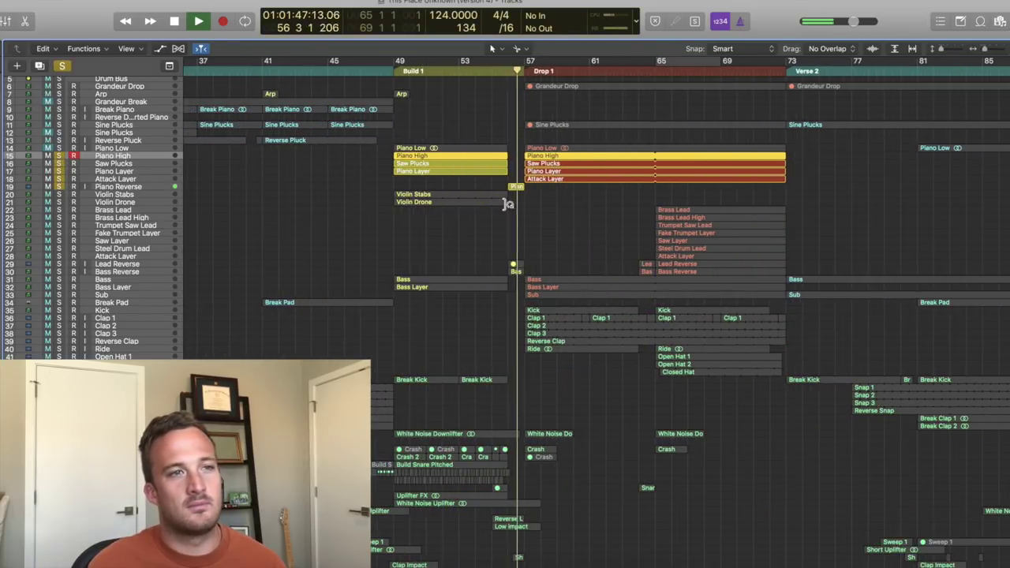
- Examine the Piano High region's chord notes in the Piano Roll while Drop 1 plays, and close the editor
{"action": "left_click", "coordinate": [554, 188]}
{"action": "double_click", "coordinate": [566, 157]}
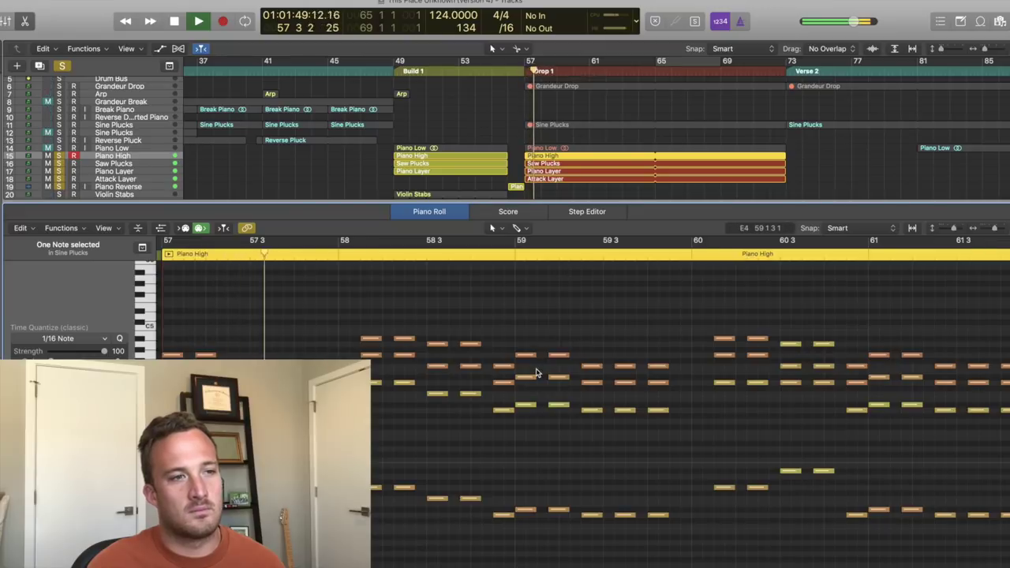
{"action": "scroll", "coordinate": [537, 372], "scroll_direction": "left", "scroll_amount": 1}
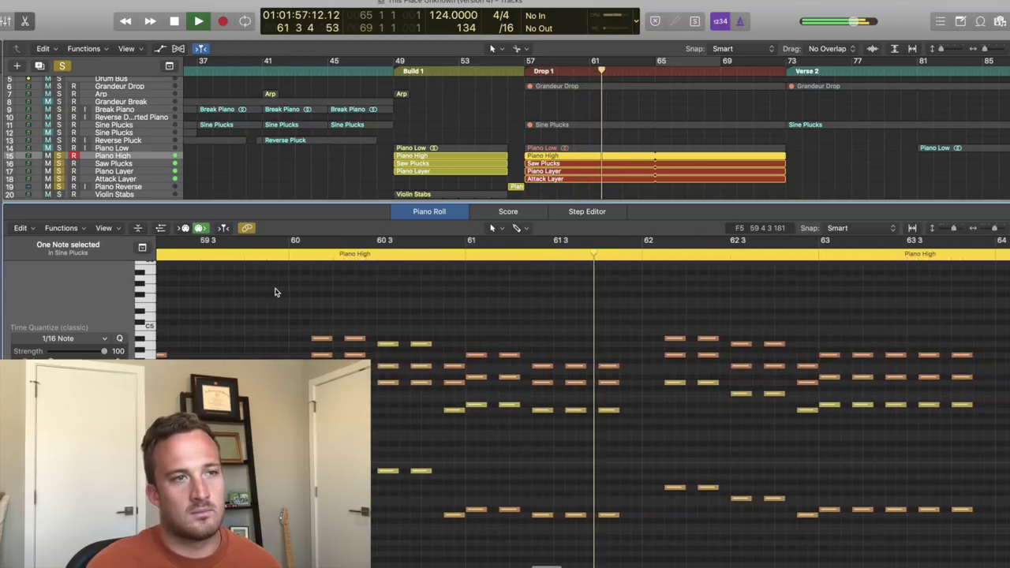
{"action": "key", "text": "space"}
{"action": "key", "text": "p"}
- Solo only the Piano High track and play it from bar 57 with its M1 instrument open
{"action": "left_click", "coordinate": [559, 93]}
{"action": "left_click", "coordinate": [525, 63]}
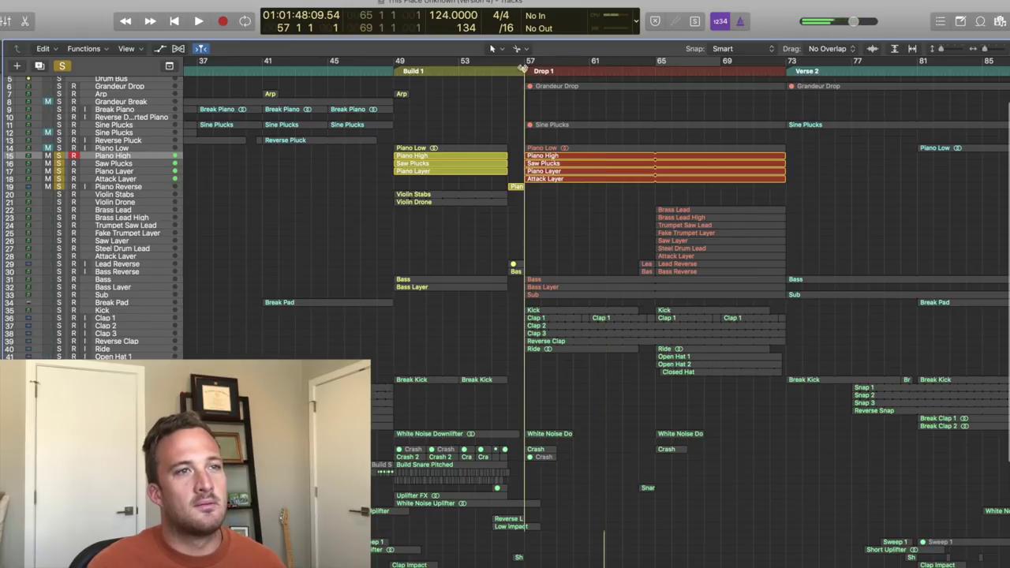
{"action": "left_click", "coordinate": [58, 155]}
{"action": "key", "text": "v"}
{"action": "left_click_drag", "start_coordinate": [177, 34], "coordinate": [752, 244]}
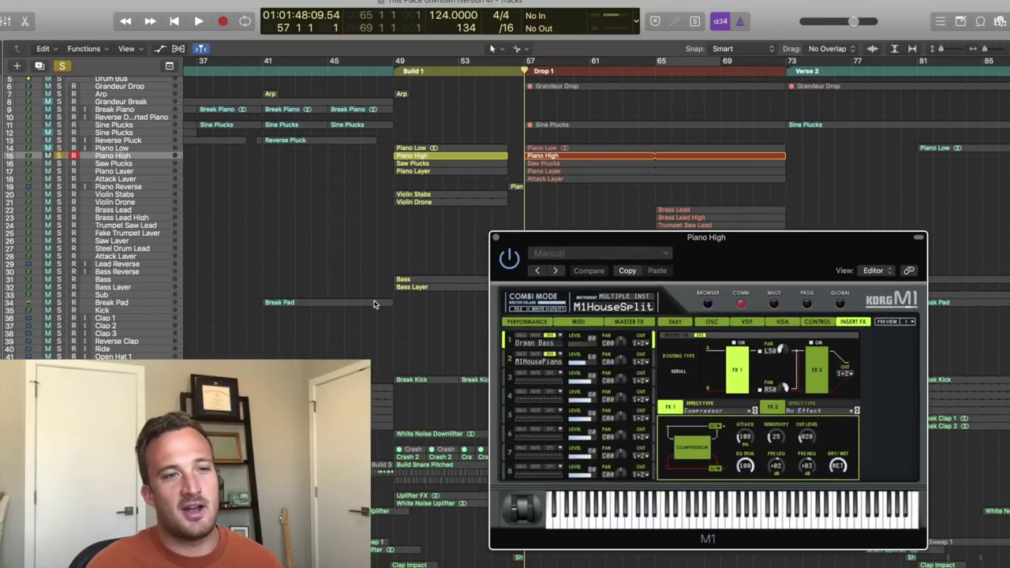
{"action": "key", "text": "space"}
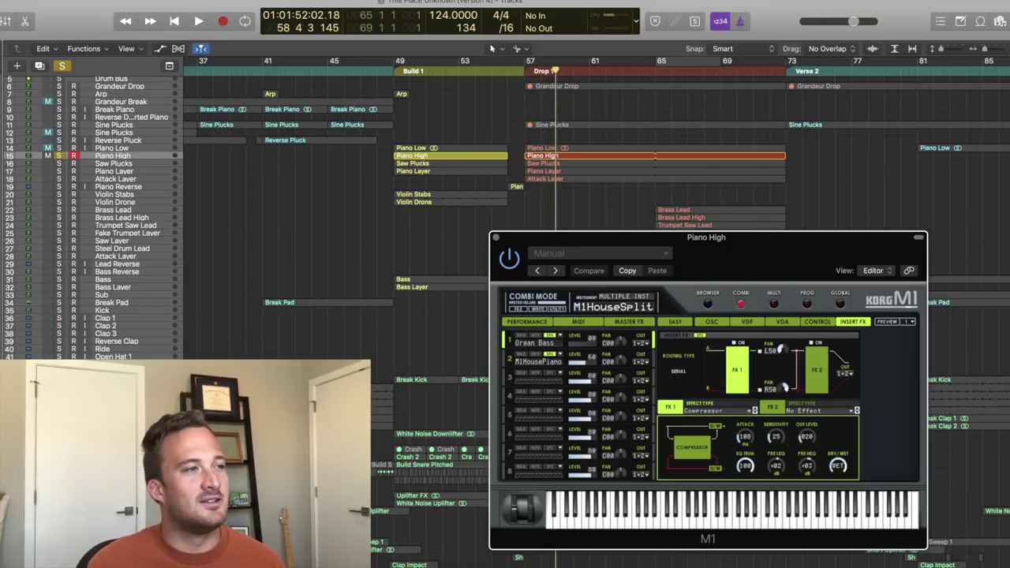
- Open the Piano High track's insert effects, including Pro-Q 2 and OTT, and examine their EQ curve and compression settings
{"action": "left_click_drag", "start_coordinate": [139, 28], "coordinate": [709, 151]}
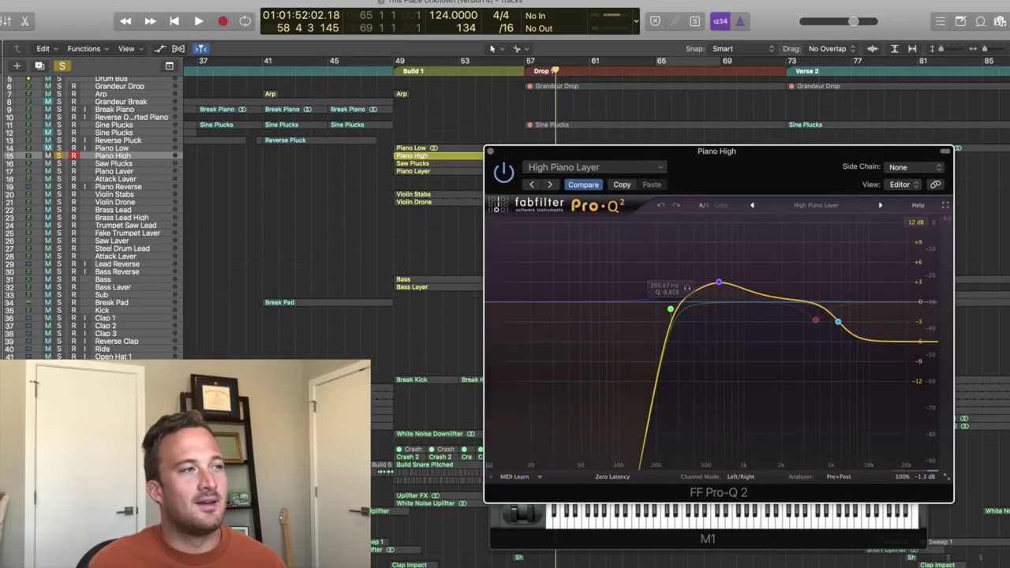
{"action": "left_click_drag", "start_coordinate": [18, 35], "coordinate": [752, 192]}
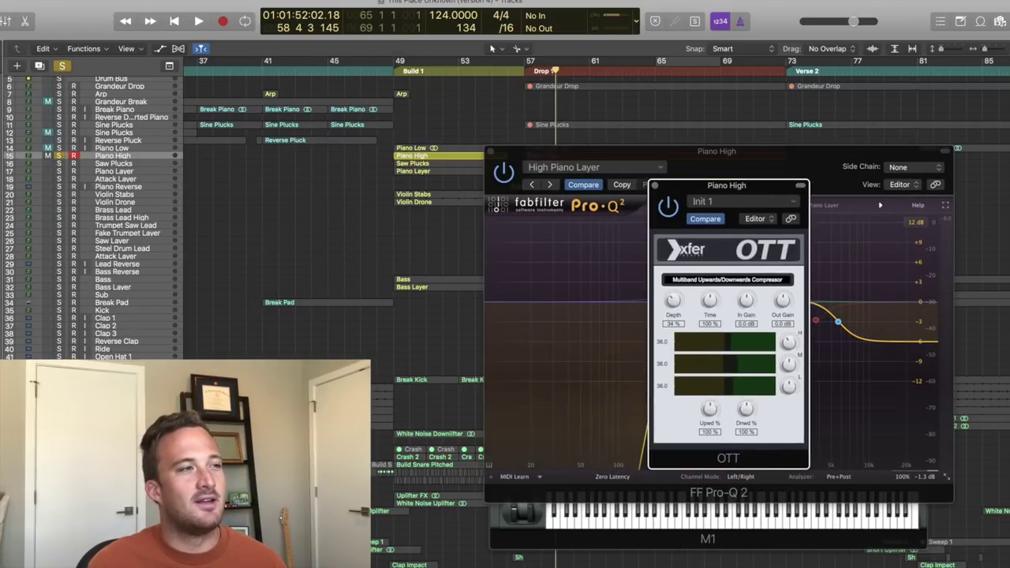
{"action": "left_click_drag", "start_coordinate": [83, 32], "coordinate": [860, 235]}
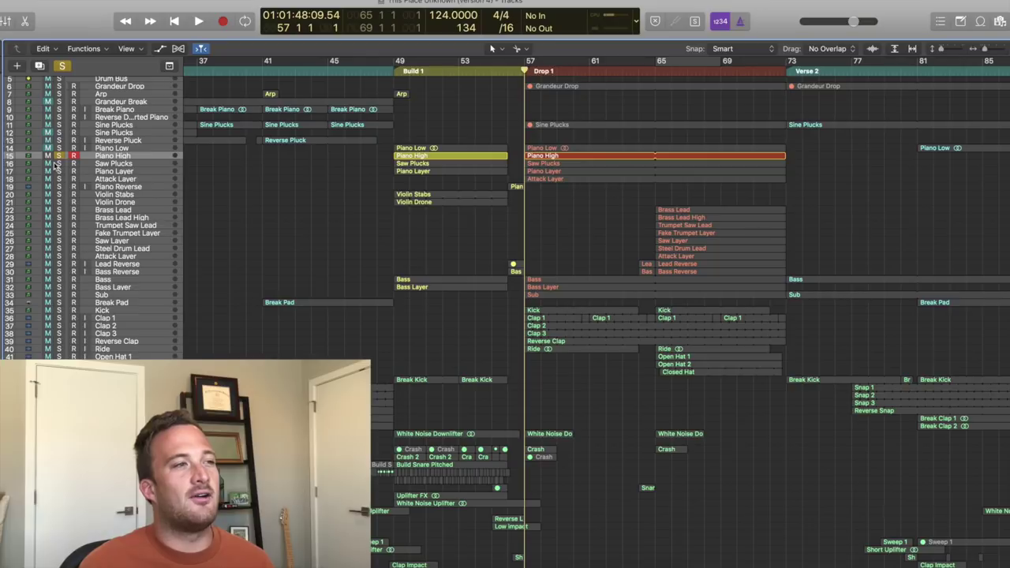
- Solo only the Saw Plucks track and play it from bar 57 with its Serum instrument open
{"action": "left_click", "coordinate": [58, 164]}
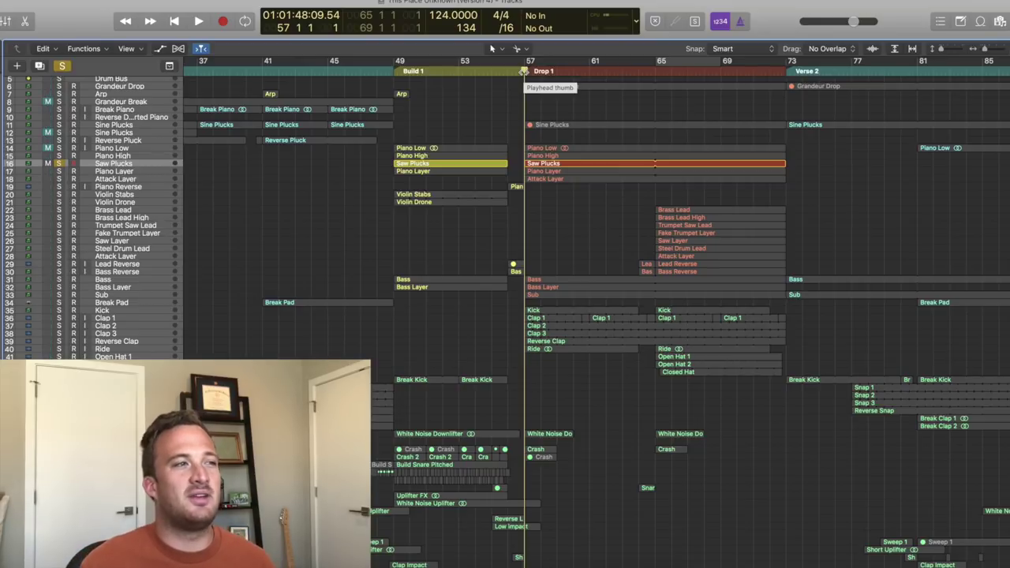
{"action": "key", "text": "space"}
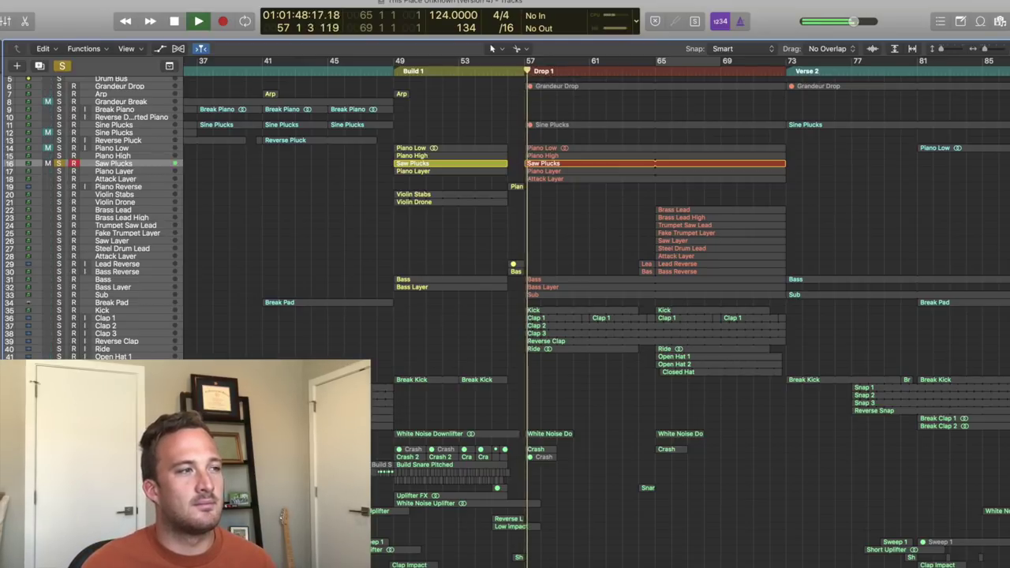
{"action": "key", "text": "v"}
{"action": "left_click_drag", "start_coordinate": [130, 37], "coordinate": [663, 112]}
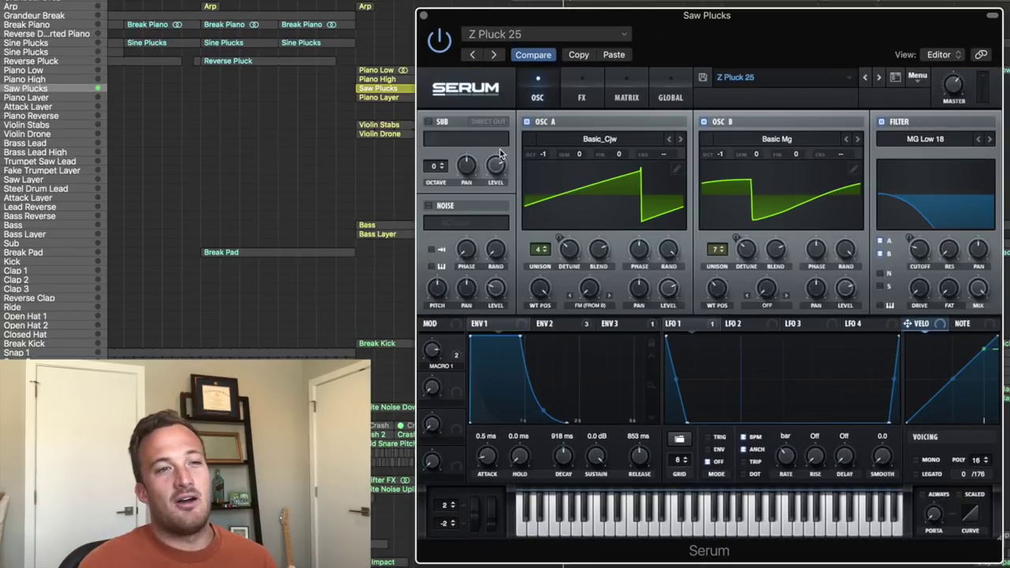
- Examine the Saw Plucks patch in Serum: both oscillators' wavetables and unison, envelope 2, the filter cutoff modulation, and the chorus and EQ effects
{"action": "left_click", "coordinate": [607, 139]}
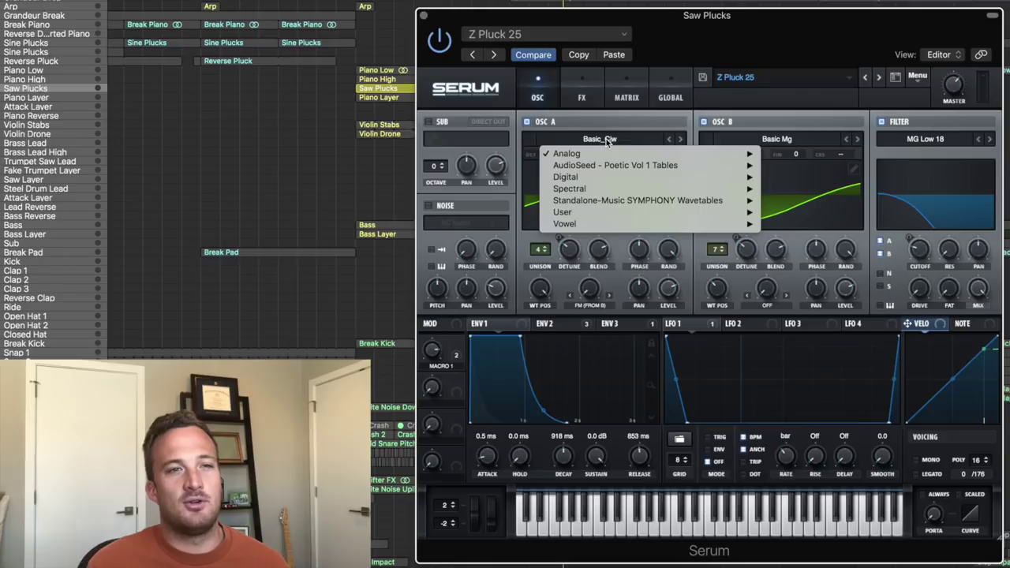
{"action": "left_click", "coordinate": [762, 138]}
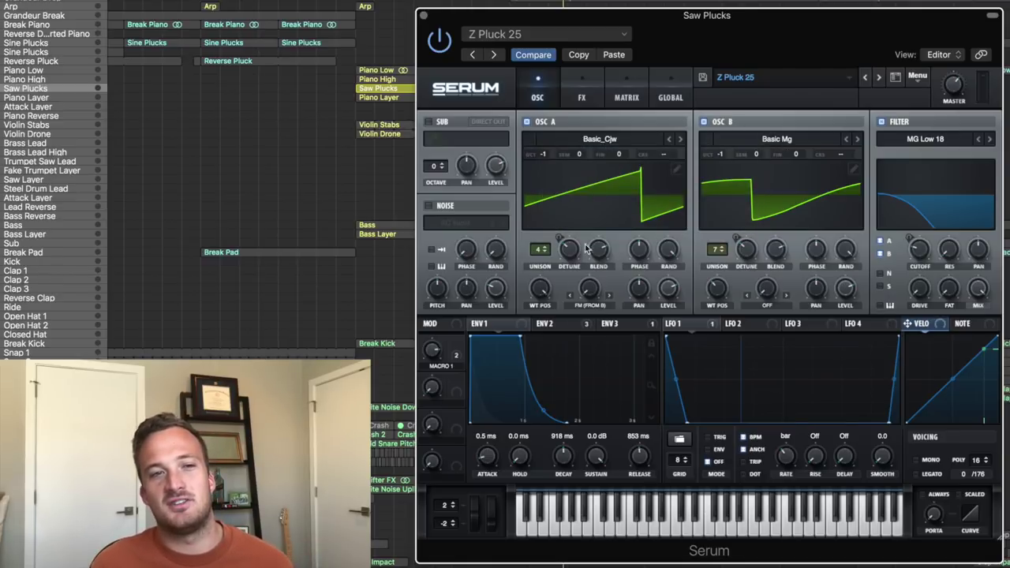
{"action": "left_click_drag", "start_coordinate": [715, 249], "coordinate": [715, 235]}
{"action": "left_click", "coordinate": [553, 323]}
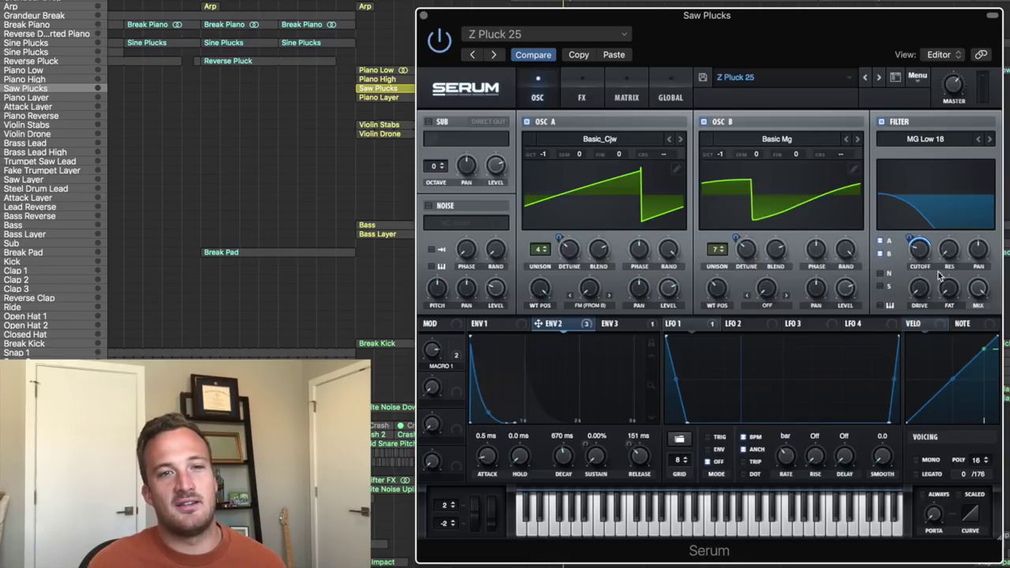
{"action": "right_click", "coordinate": [920, 250]}
{"action": "left_click", "coordinate": [582, 99]}
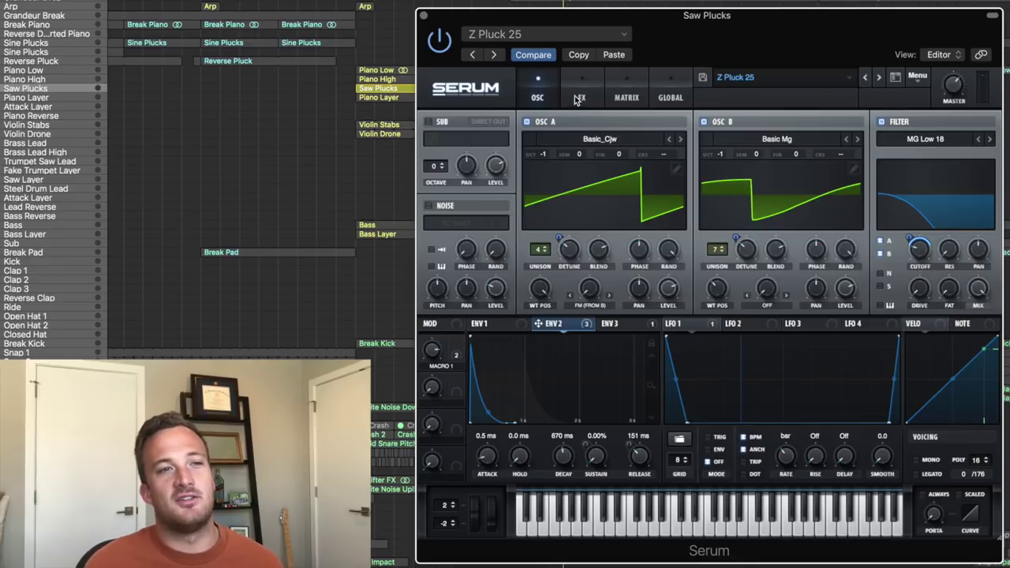
{"action": "left_click", "coordinate": [582, 99]}
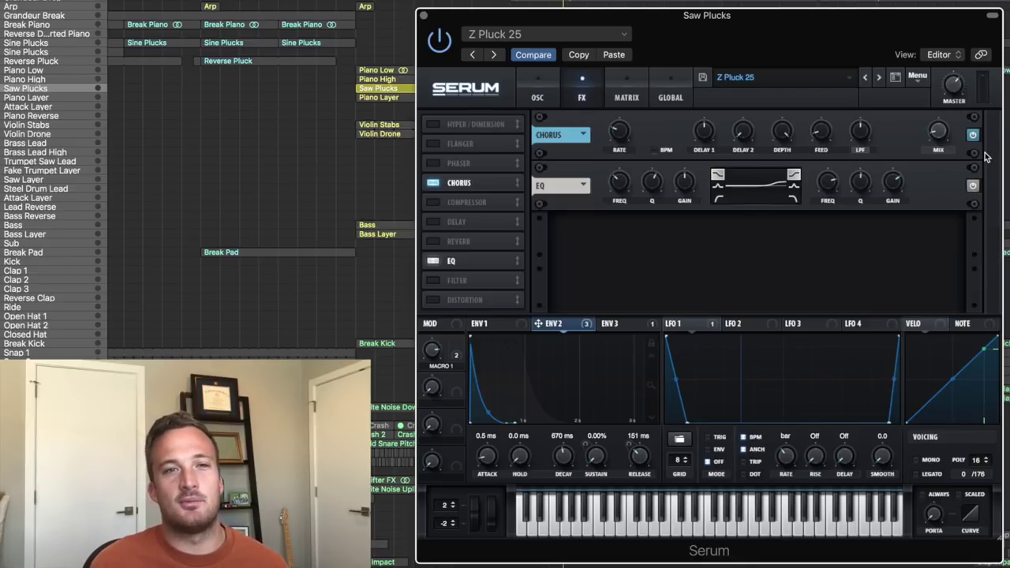
{"action": "left_click", "coordinate": [531, 92]}
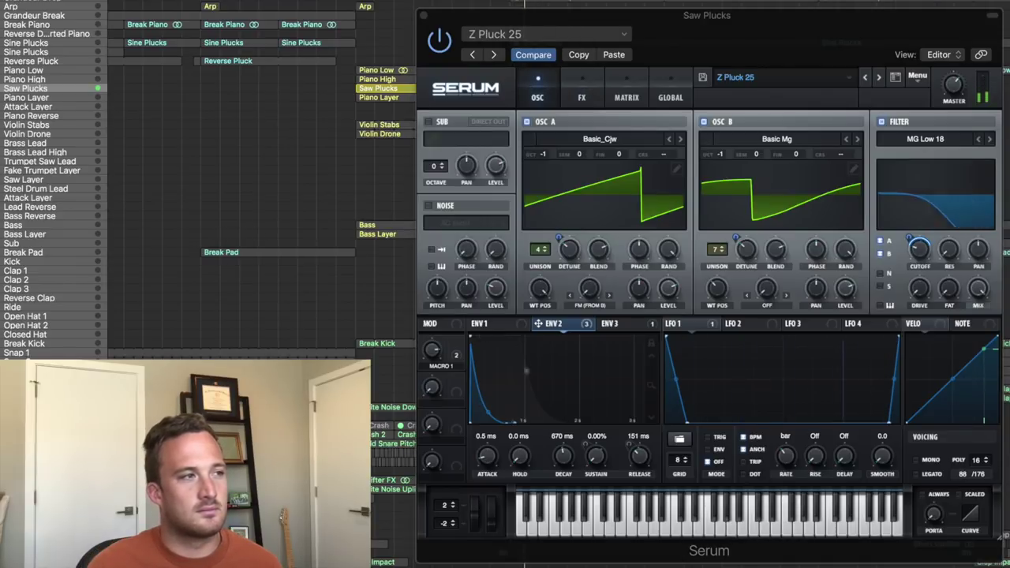
- Open the Saw Plucks track's insert effects and examine their settings, including the Pro-Q 2 EQ curve
{"action": "left_click_drag", "start_coordinate": [0, 0], "coordinate": [453, 48]}
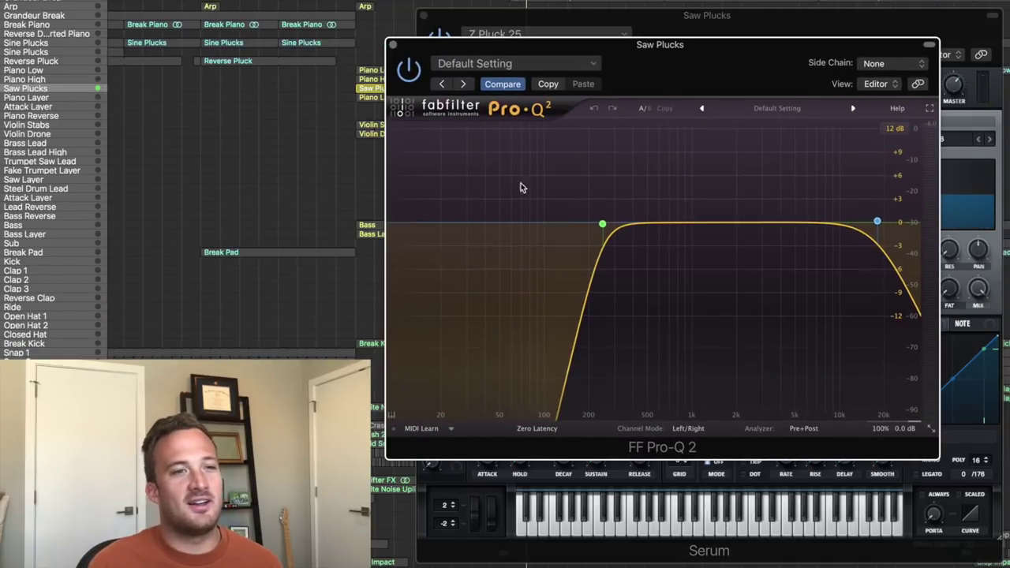
{"action": "mouse_move", "coordinate": [603, 224]}
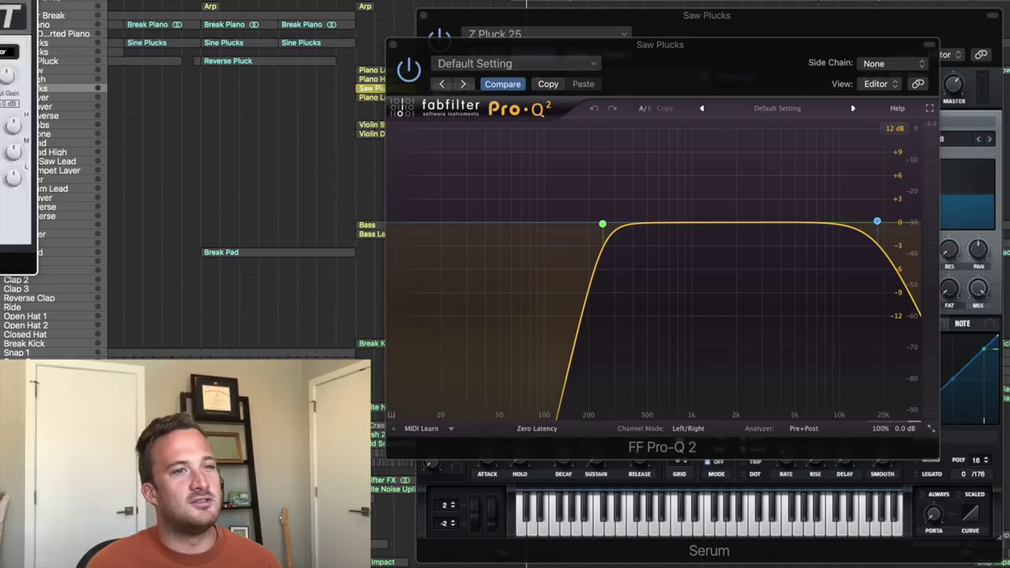
{"action": "left_click_drag", "start_coordinate": [573, 102], "coordinate": [729, 125]}
{"action": "left_click_drag", "start_coordinate": [577, 100], "coordinate": [856, 141]}
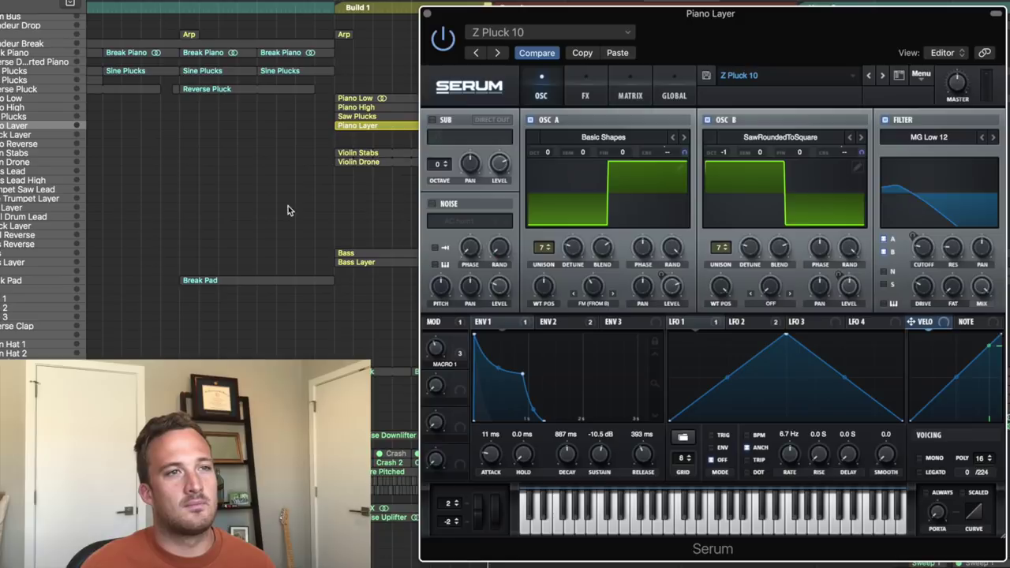
- Play the Piano Layer track and examine its Serum effects rack and its insert effects, including Pro-Q 2 and OTT
{"action": "key", "text": "space"}
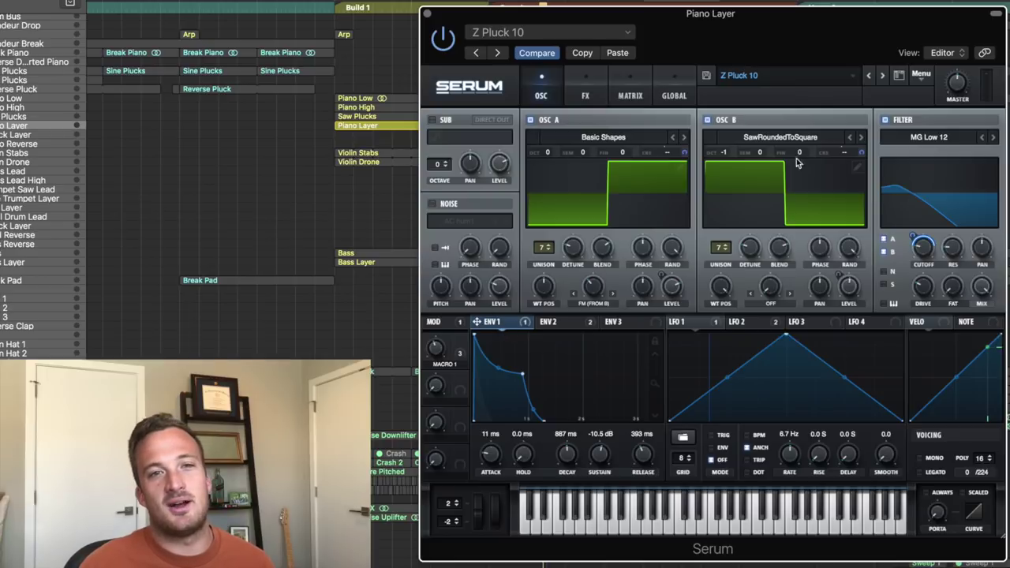
{"action": "left_click", "coordinate": [585, 93]}
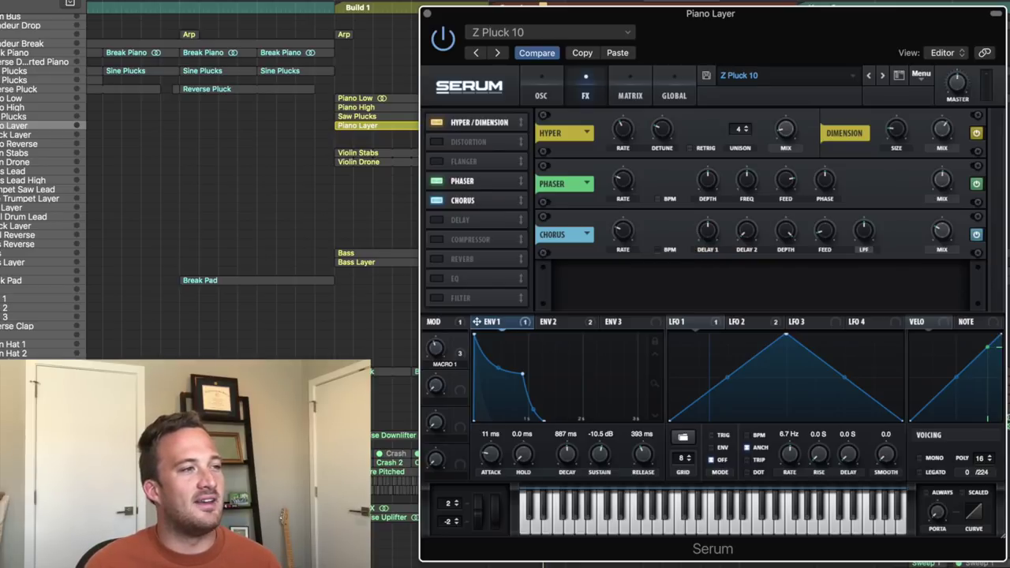
{"action": "left_click_drag", "start_coordinate": [37, 0], "coordinate": [715, 112]}
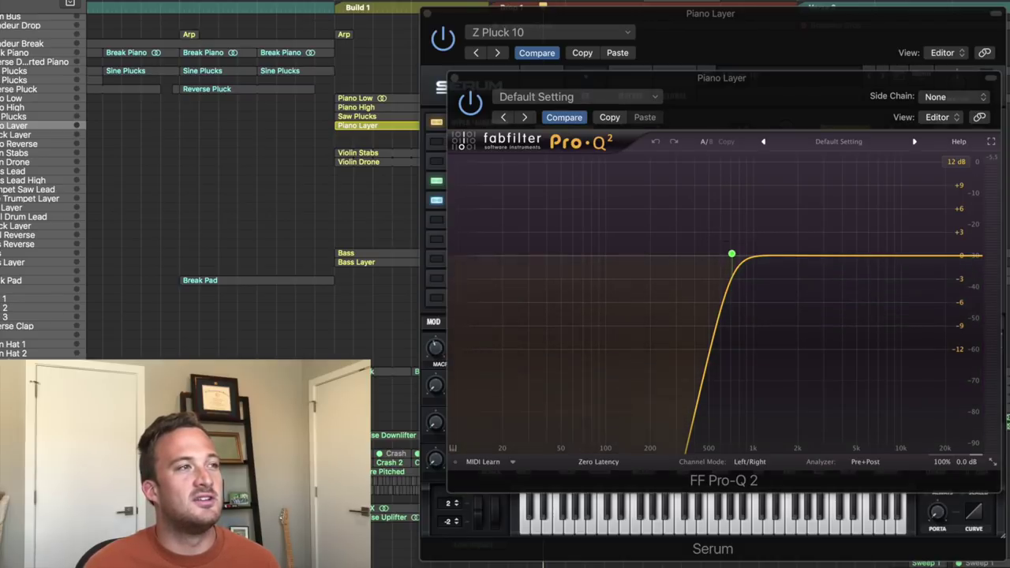
{"action": "left_click_drag", "start_coordinate": [283, 74], "coordinate": [780, 175]}
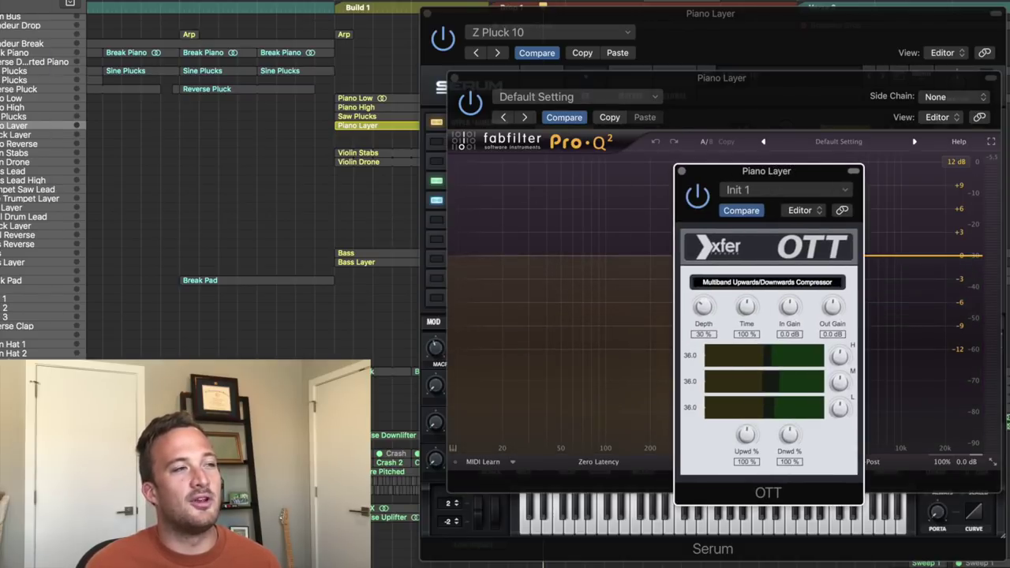
{"action": "left_click_drag", "start_coordinate": [0, 0], "coordinate": [771, 193]}
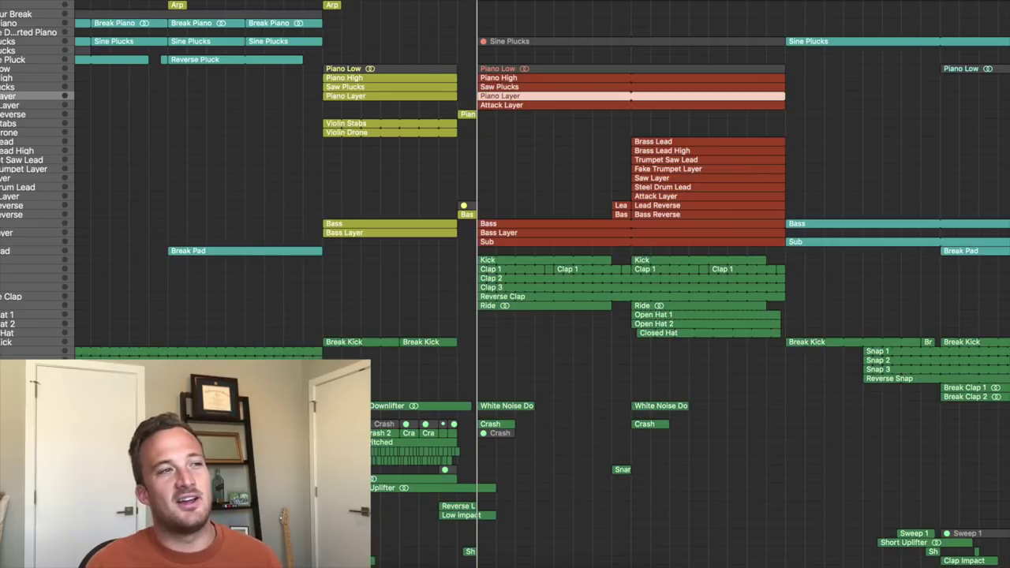
- Solo only the Attack Layer track, play it from bar 57 with its Serum instrument open, and view envelope 2
{"action": "left_click", "coordinate": [3, 105]}
{"action": "left_click", "coordinate": [10, 105]}
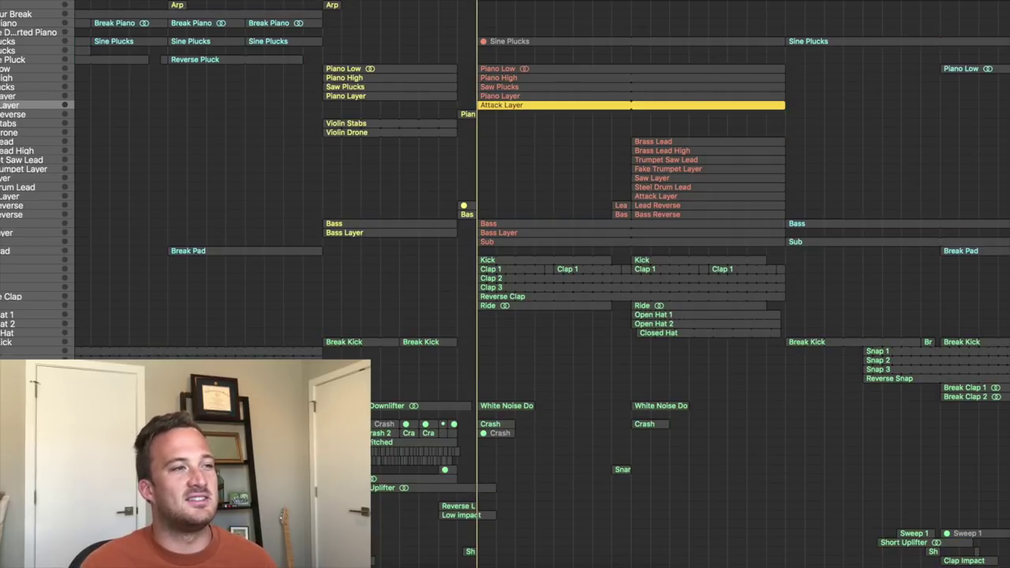
{"action": "left_click_drag", "start_coordinate": [85, 0], "coordinate": [755, 28]}
{"action": "key", "text": "space"}
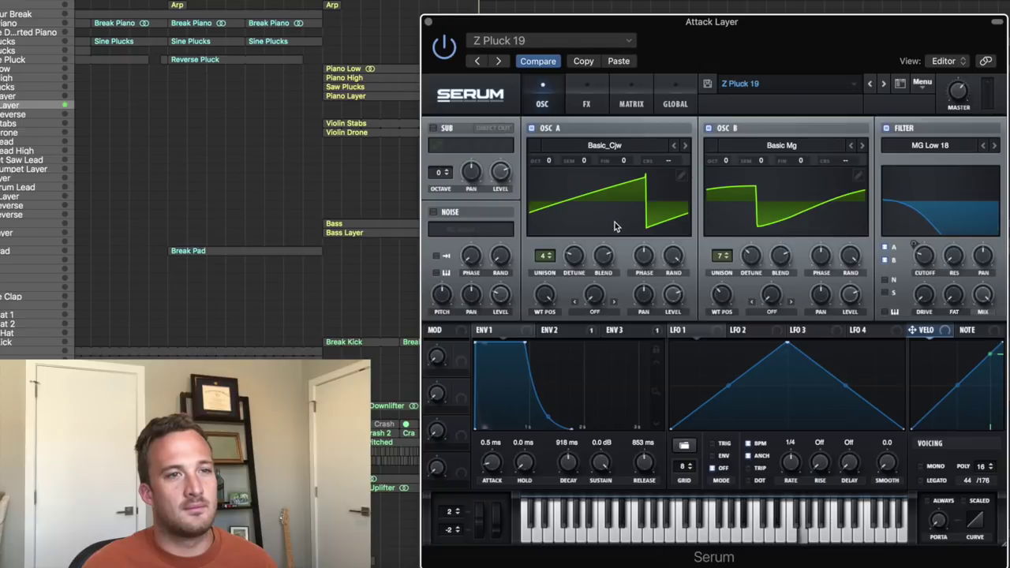
{"action": "left_click", "coordinate": [558, 330]}
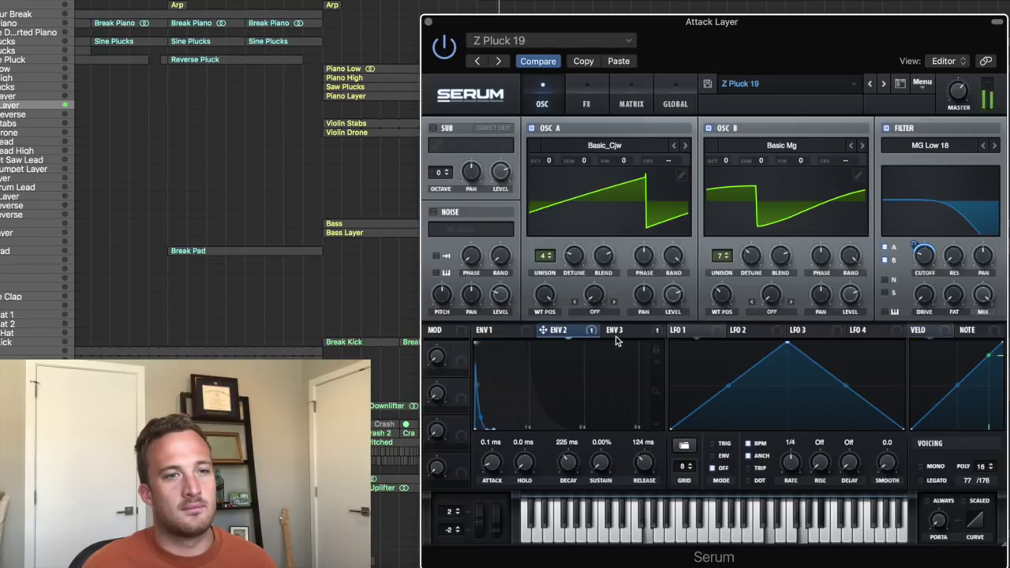
{"action": "mouse_move", "coordinate": [598, 337]}
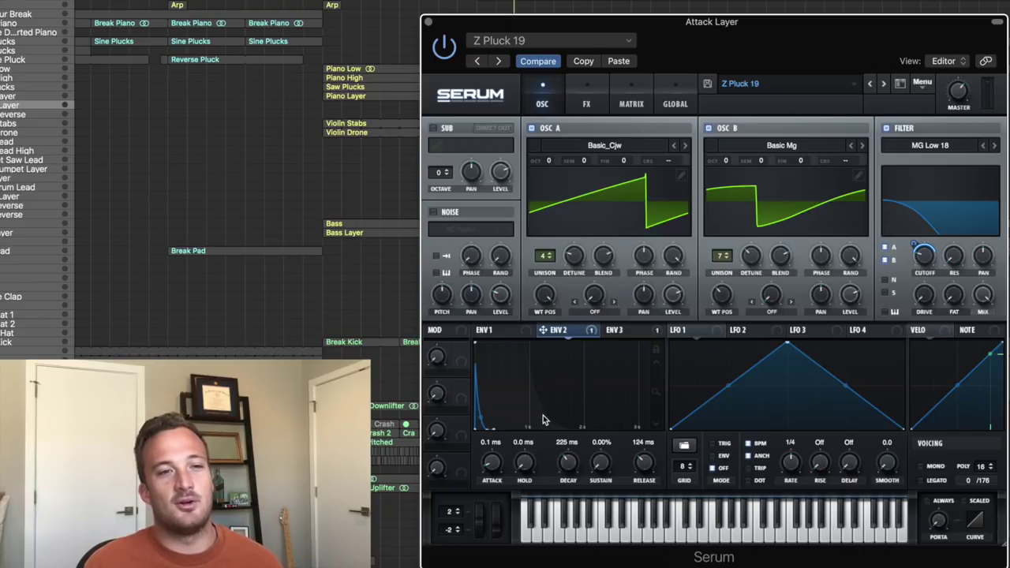
- Examine envelope 3 of the Attack Layer patch and its modulation matrix routing, including the Global master tuning destination and the envelope's decay
{"action": "left_click", "coordinate": [623, 330]}
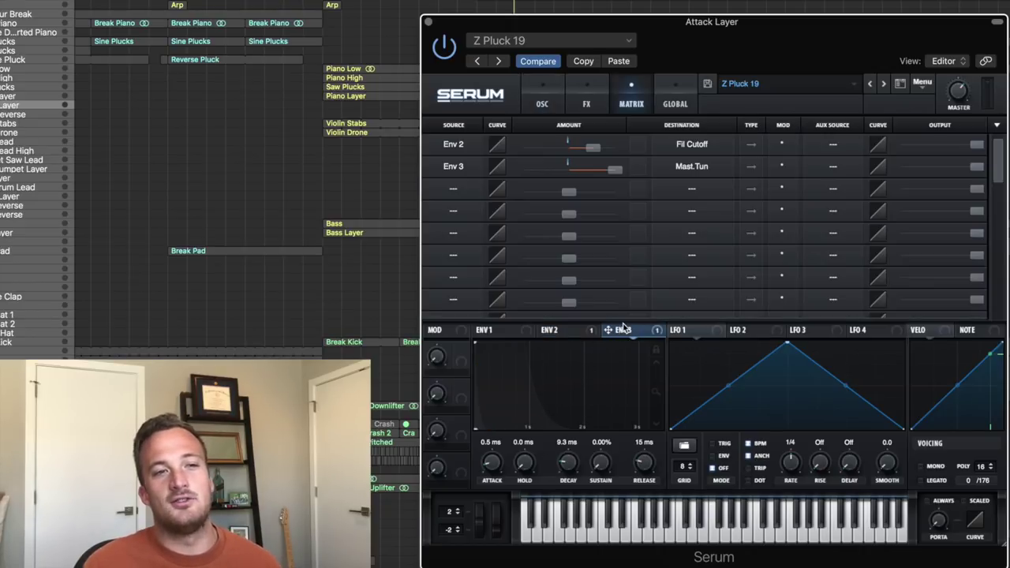
{"action": "left_click", "coordinate": [610, 332]}
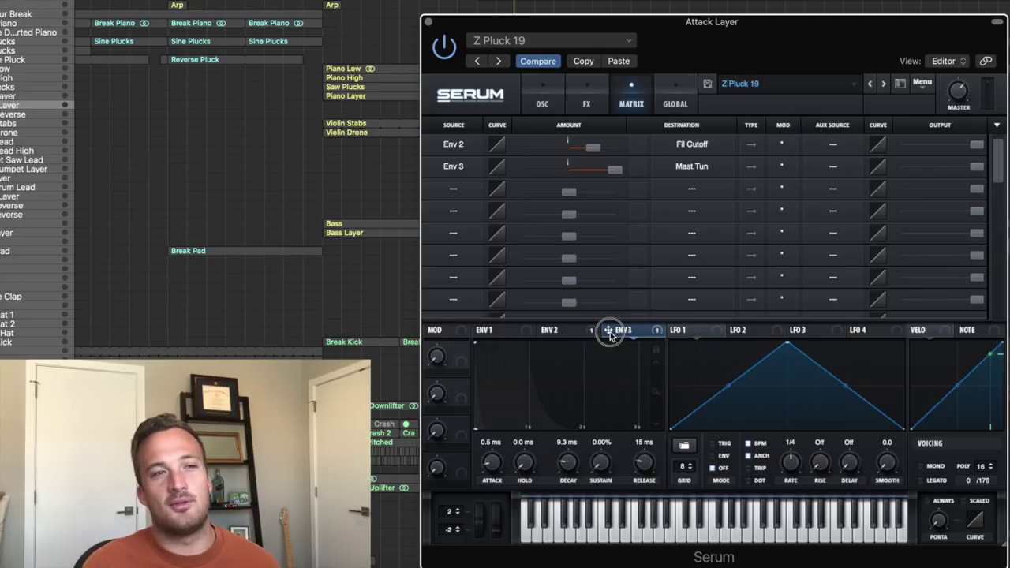
{"action": "left_click", "coordinate": [691, 167]}
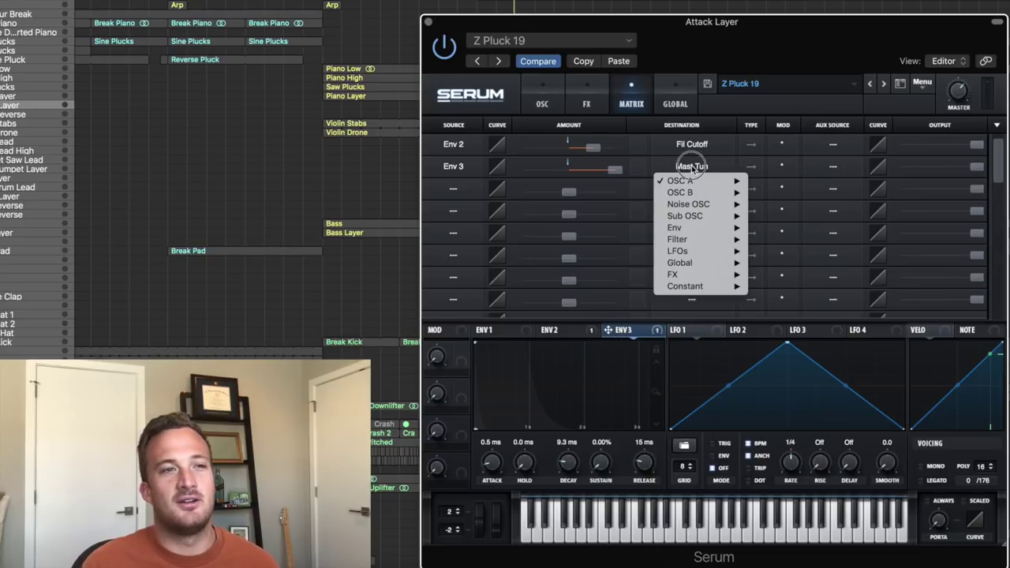
{"action": "left_click", "coordinate": [646, 181]}
{"action": "left_click", "coordinate": [446, 169]}
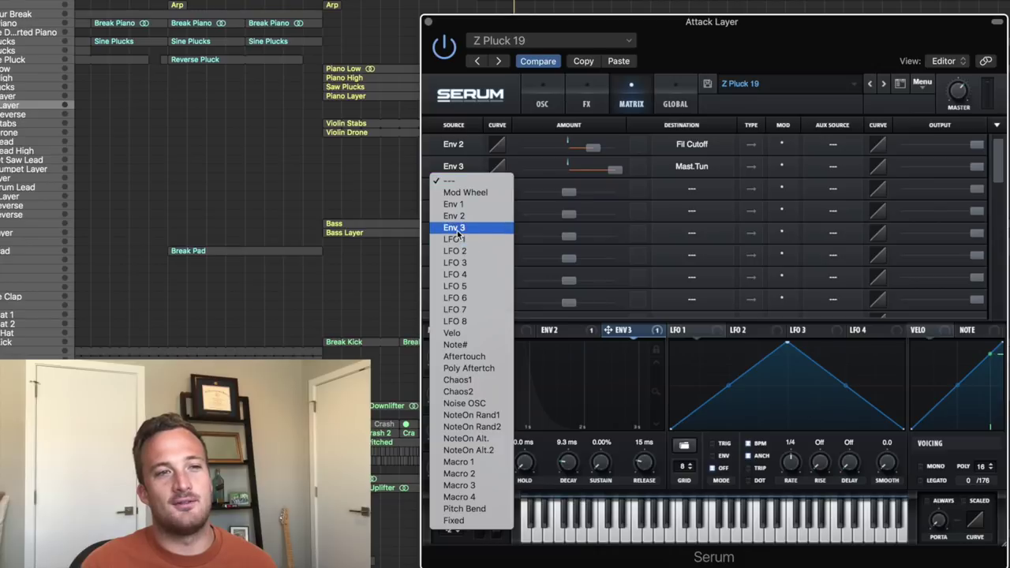
{"action": "left_click", "coordinate": [686, 175]}
{"action": "left_click", "coordinate": [688, 169]}
{"action": "mouse_move", "coordinate": [680, 263]}
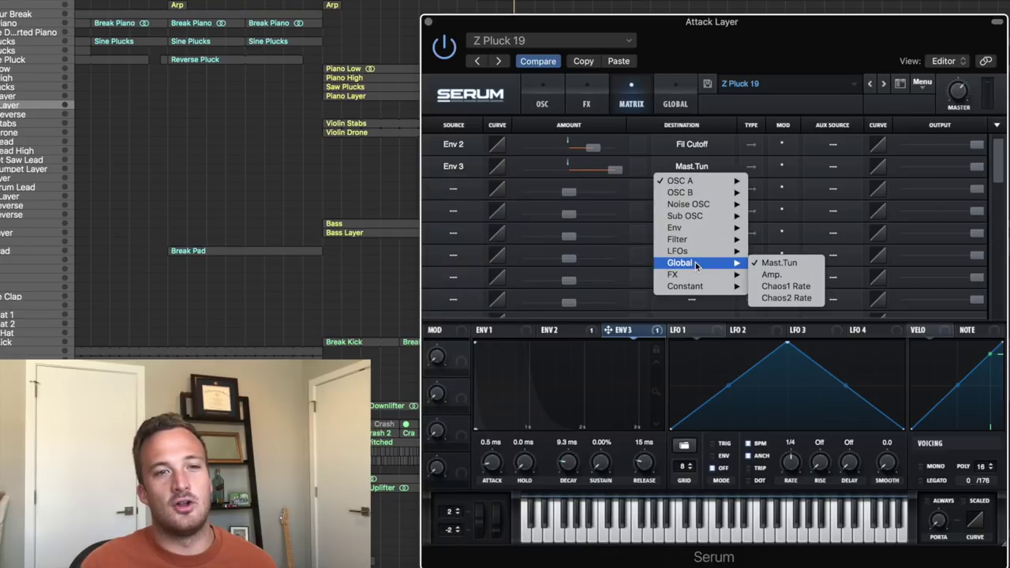
{"action": "left_click", "coordinate": [778, 263]}
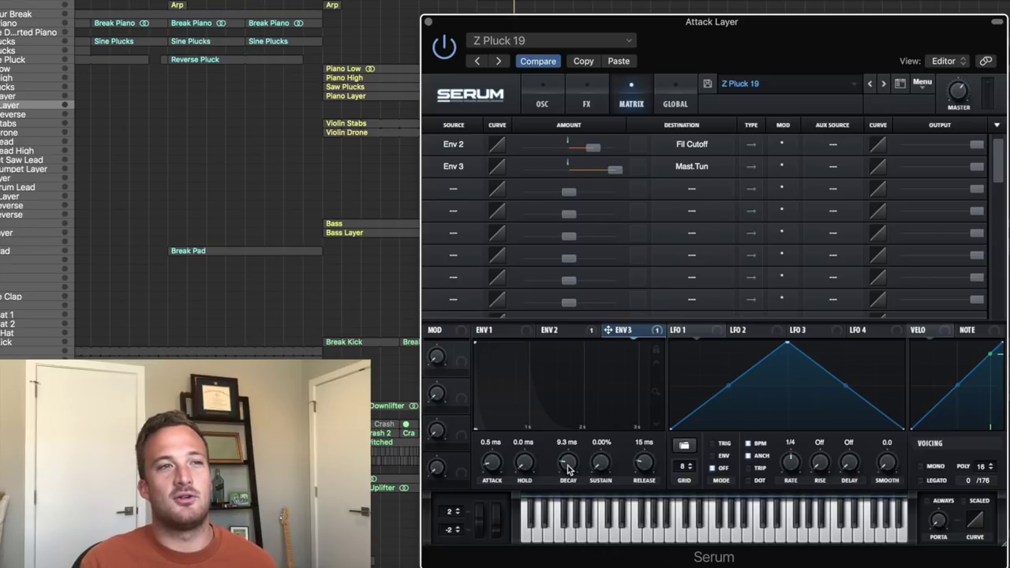
{"action": "mouse_move", "coordinate": [568, 469]}
{"action": "left_mouse_down"}
{"action": "mouse_move", "coordinate": [573, 422]}
{"action": "mouse_move", "coordinate": [573, 475]}
{"action": "left_mouse_up"}
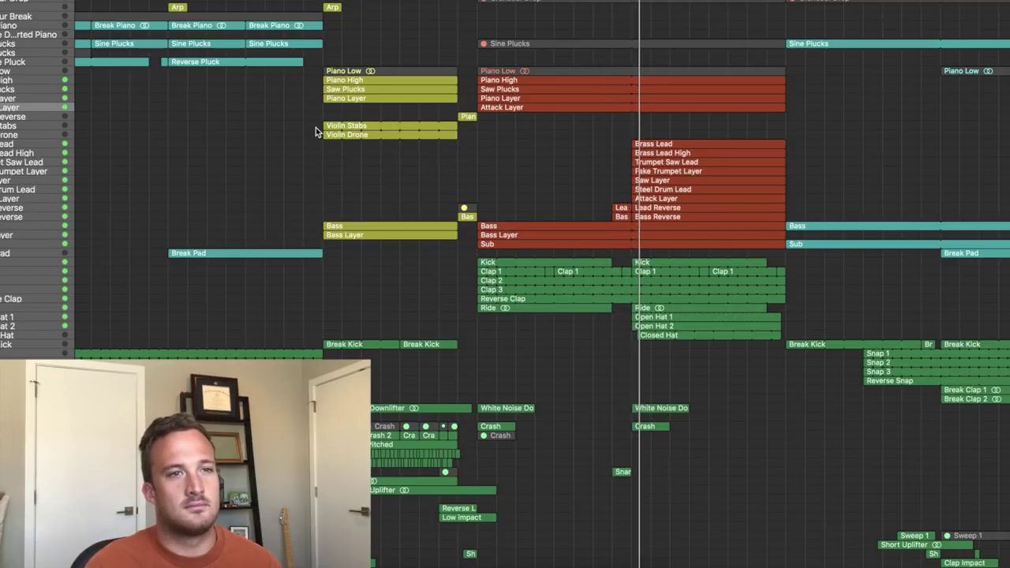
- Solo the tracks from Brass Lead through Lead Reverse and bring the Brass Lead's Kontakt instrument into view
{"action": "scroll", "coordinate": [492, 199], "scroll_direction": "right", "scroll_amount": 10}
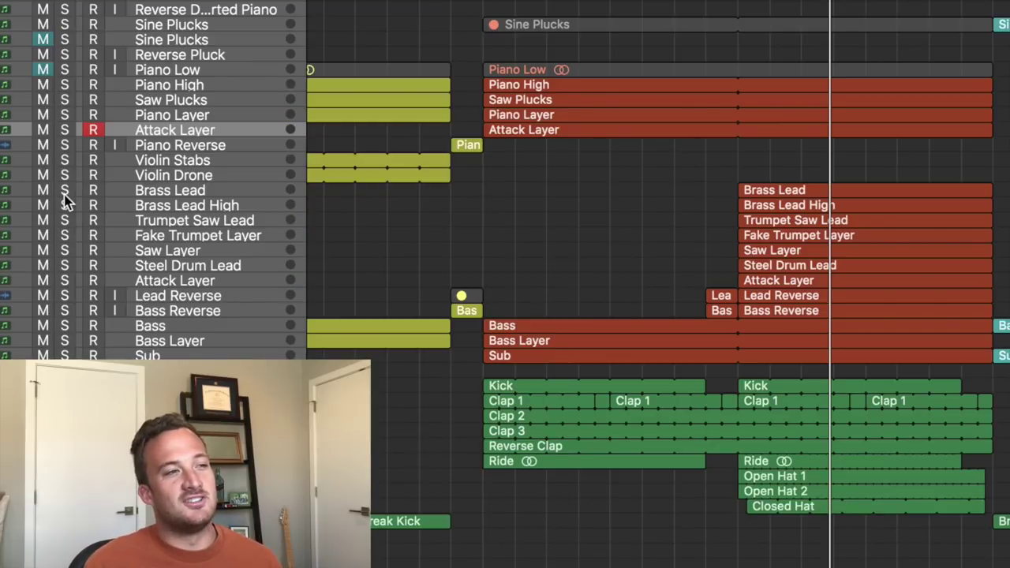
{"action": "left_click_drag", "start_coordinate": [64, 192], "coordinate": [64, 295]}
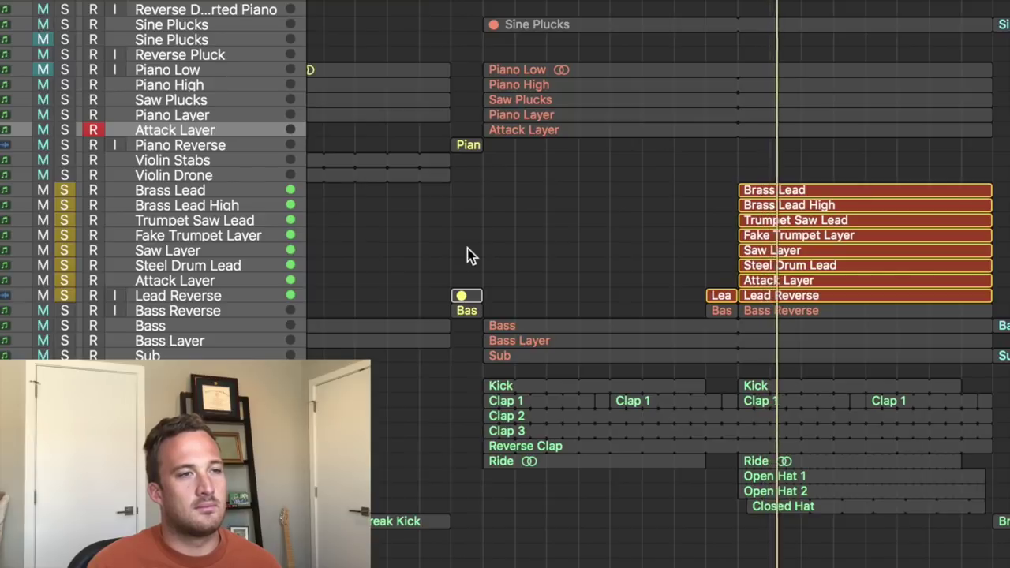
{"action": "left_click", "coordinate": [225, 191]}
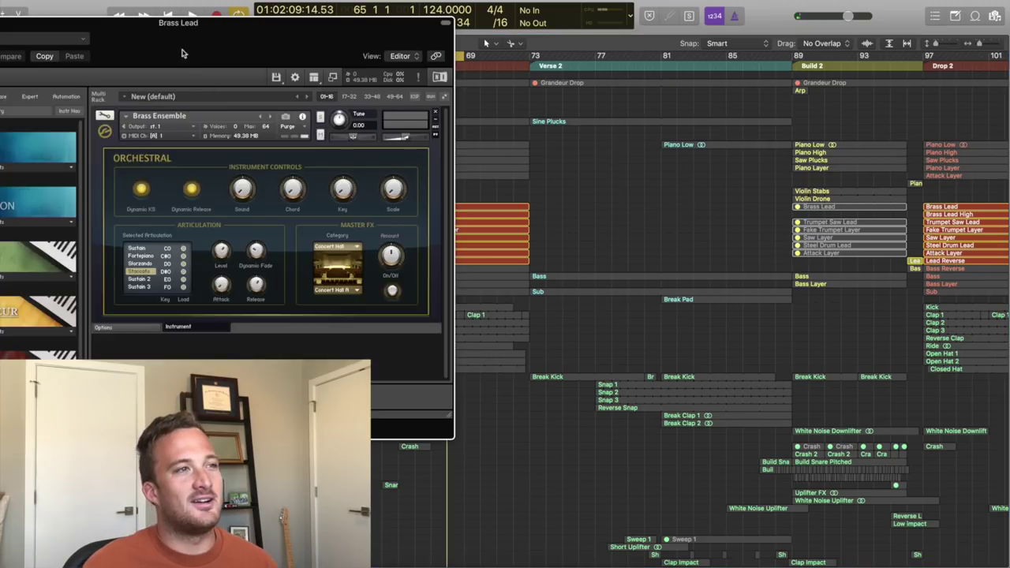
{"action": "left_click_drag", "start_coordinate": [183, 30], "coordinate": [724, 128]}
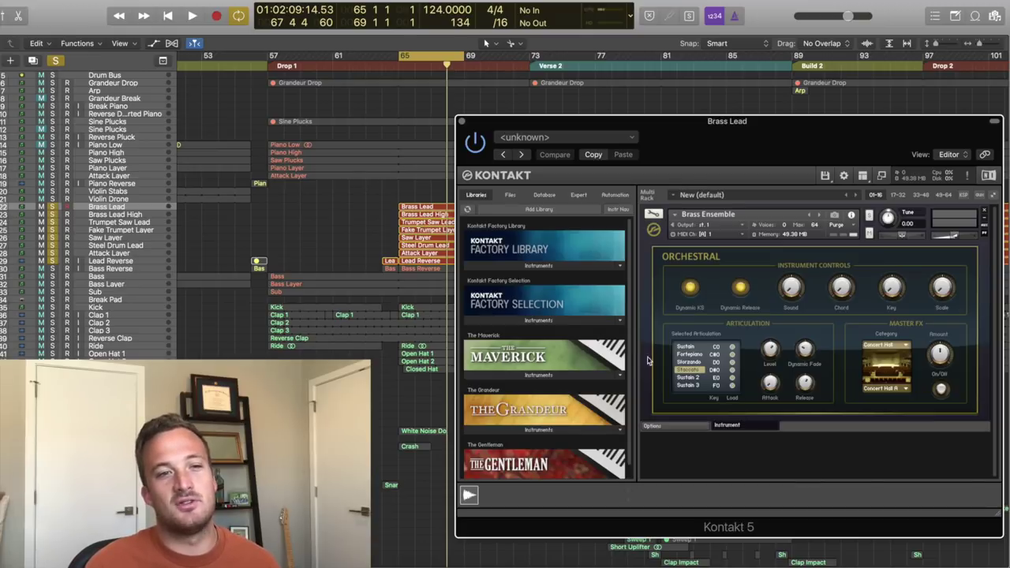
- Narrow the solo to the Brass Lead track and play it from bar 65
{"action": "left_click_drag", "start_coordinate": [53, 214], "coordinate": [53, 265]}
{"action": "key", "text": "space"}
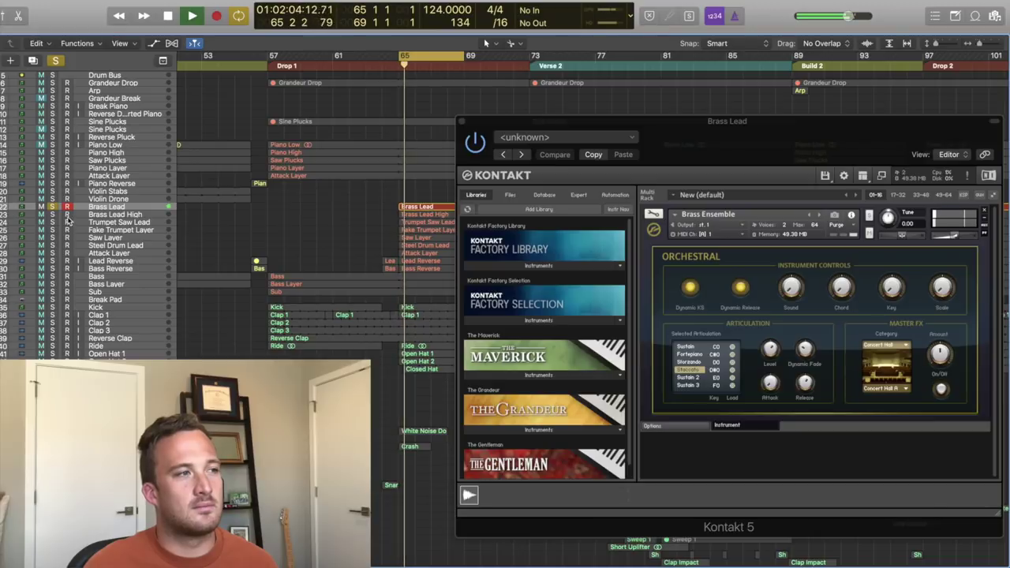
{"action": "key", "text": "space"}
- Solo only the Brass Lead High track, play it from bar 65 with its Kontakt instrument open, and close both Kontakt windows
{"action": "left_click", "coordinate": [53, 207]}
{"action": "left_click", "coordinate": [53, 215]}
{"action": "left_click", "coordinate": [95, 216]}
{"action": "key", "text": "v"}
{"action": "left_click_drag", "start_coordinate": [119, 34], "coordinate": [634, 141]}
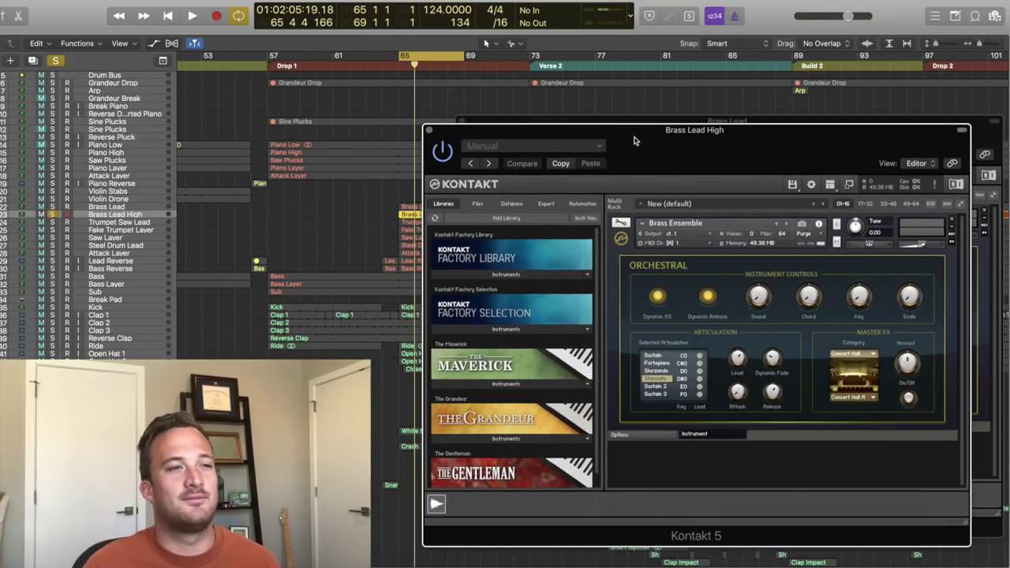
{"action": "key", "text": "space"}
{"action": "left_click", "coordinate": [432, 129]}
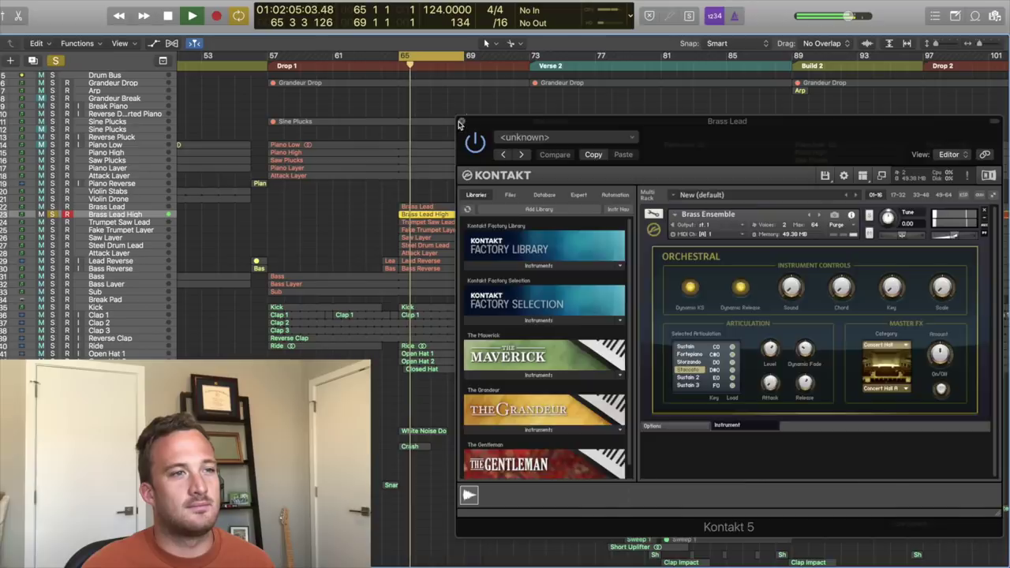
{"action": "left_click", "coordinate": [462, 122]}
{"action": "key", "text": "space"}
- Solo only the Trumpet Saw Lead track, dismiss the Nexus error, and play it from bar 65 with its Nexus 2 instrument open
{"action": "left_click", "coordinate": [51, 224]}
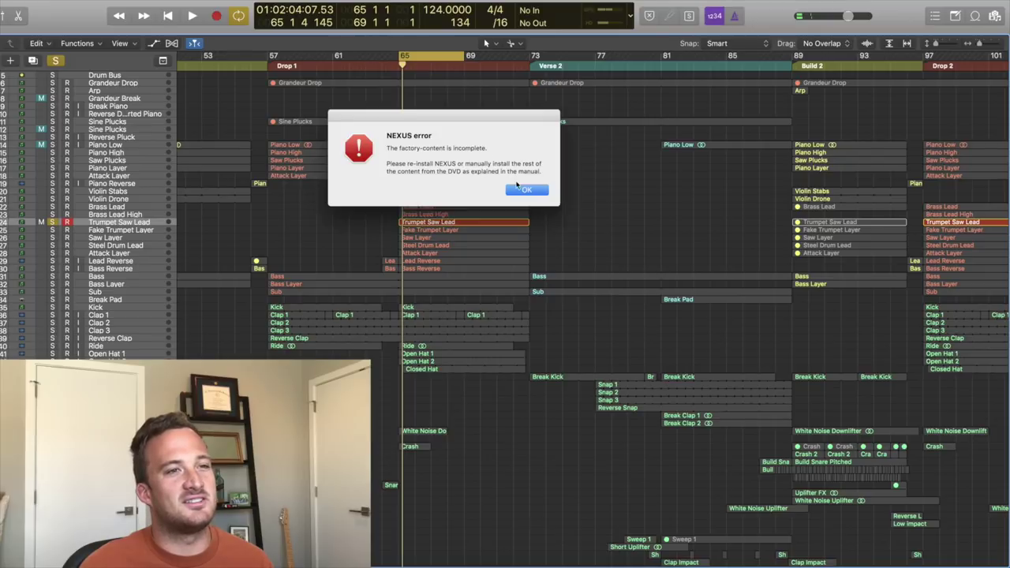
{"action": "left_click", "coordinate": [525, 190]}
{"action": "key", "text": "space"}
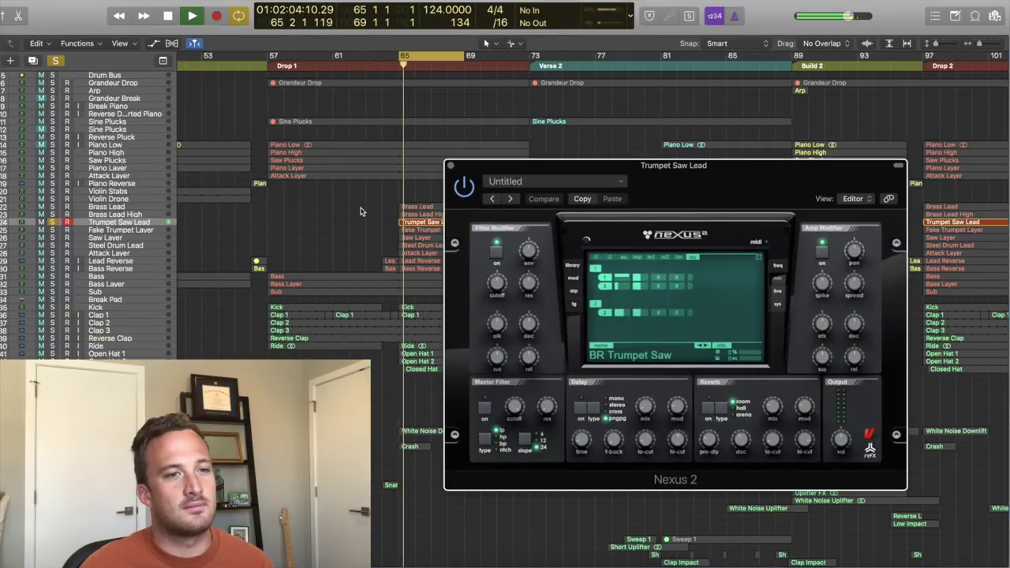
{"action": "key", "text": "space"}
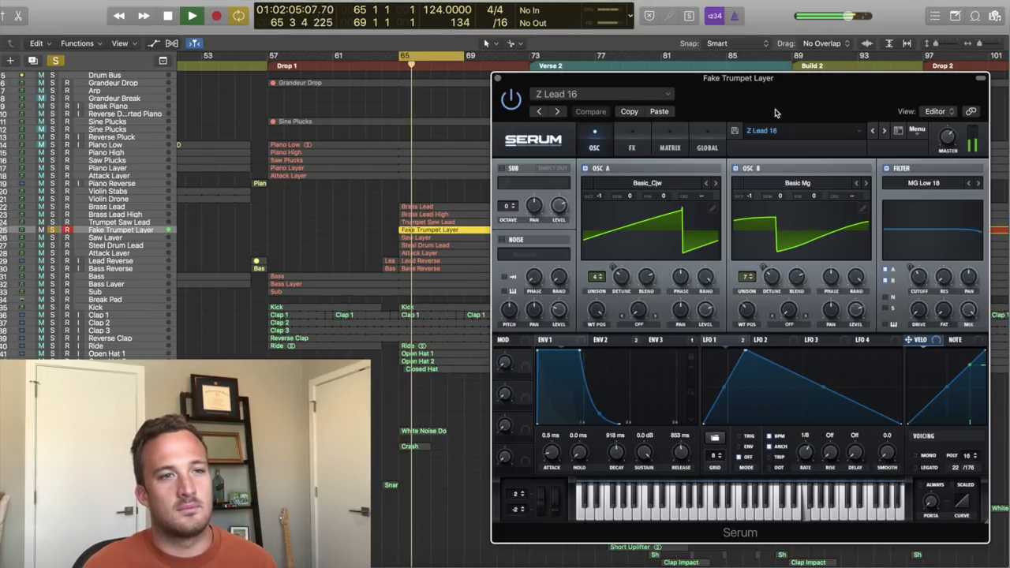
- Examine envelope 2 and the unison detune modulation in the Fake Trumpet Layer's Serum patch, replay the track, and close the instrument
{"action": "key", "text": "space"}
{"action": "left_click", "coordinate": [612, 340]}
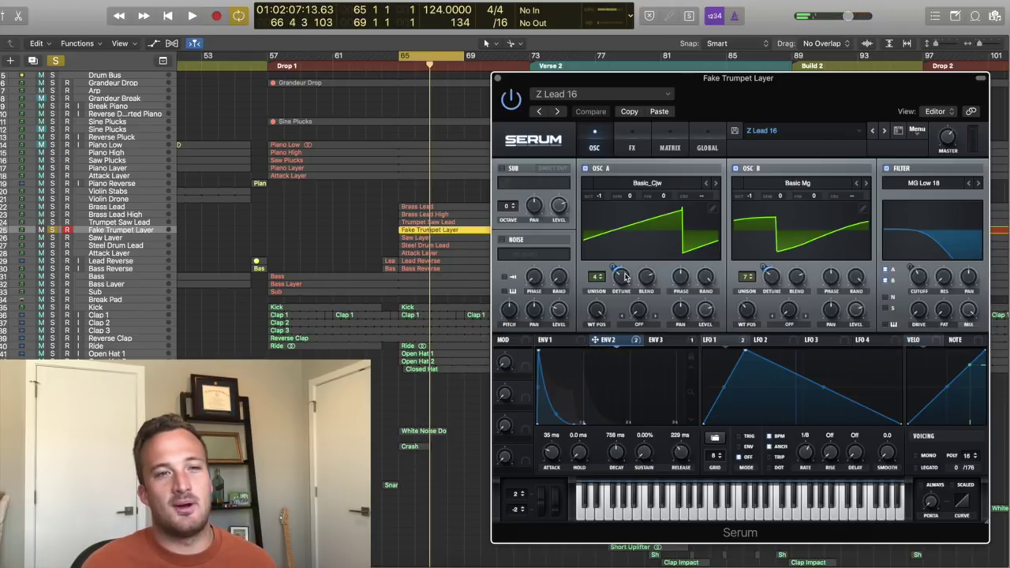
{"action": "mouse_move", "coordinate": [777, 277]}
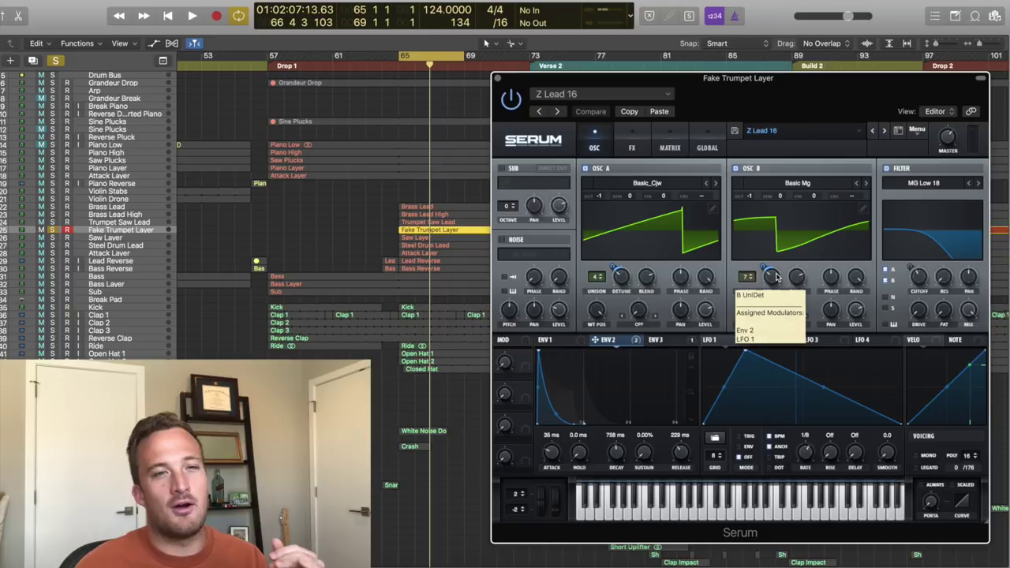
{"action": "key", "text": "space"}
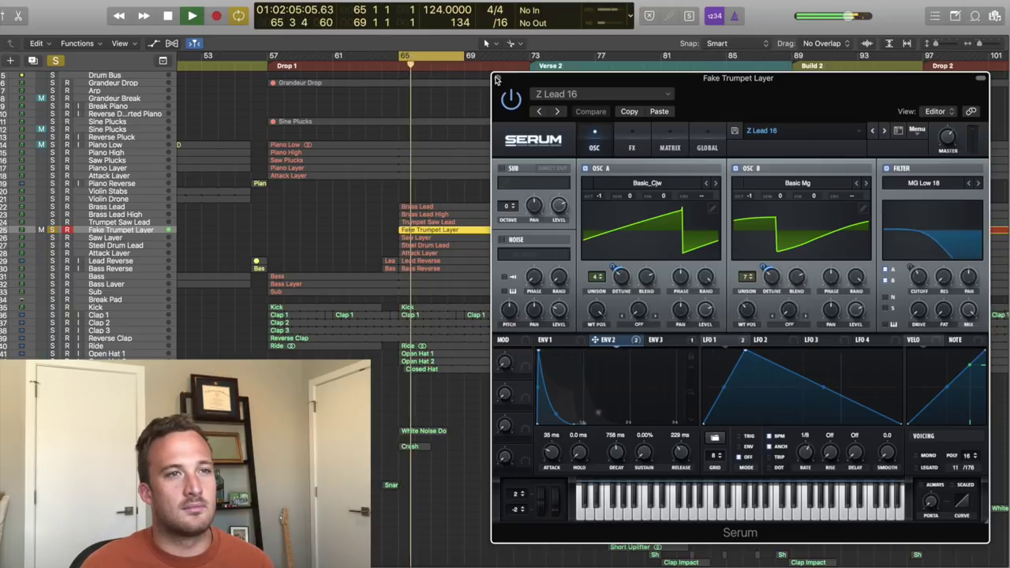
{"action": "key", "text": "space"}
{"action": "left_click", "coordinate": [497, 80]}
- Solo only the Saw Layer track and play it from bar 65 with its Serum instrument open
{"action": "left_click", "coordinate": [245, 242]}
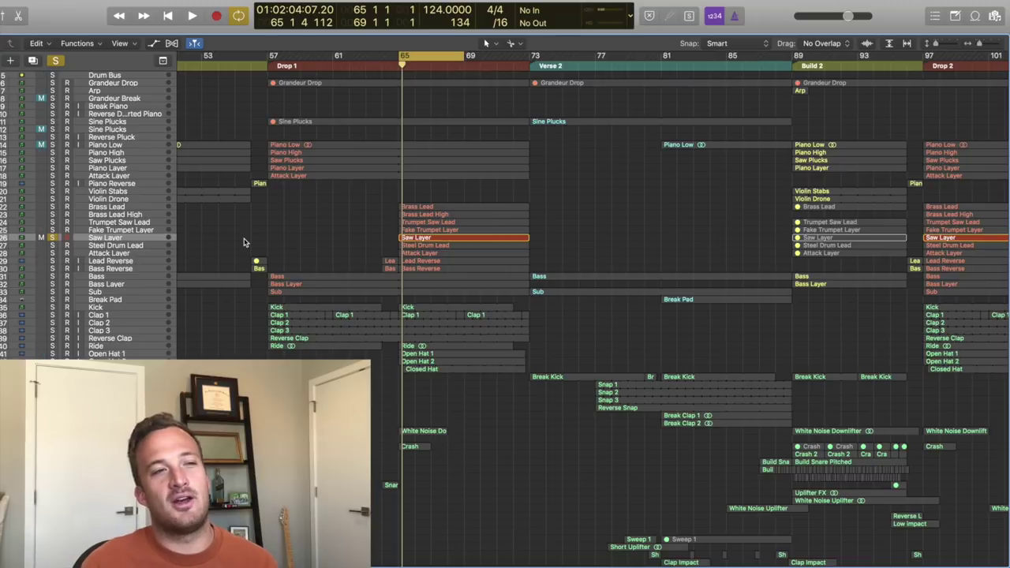
{"action": "key", "text": "v"}
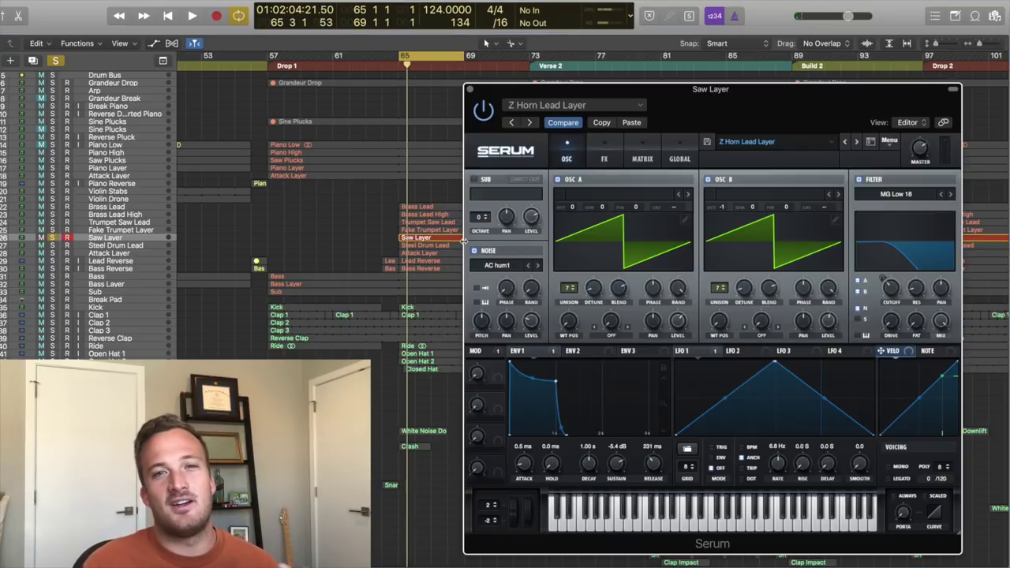
{"action": "key", "text": "space"}
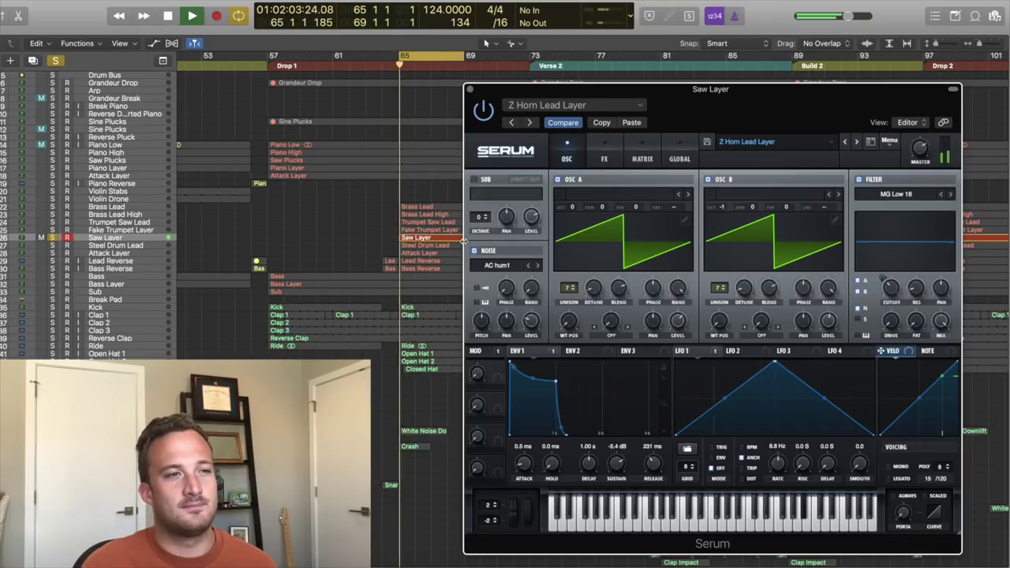
- Close the Saw Layer's Serum instrument, solo only the Steel Drum Lead track, and play it from bar 65 with its Nexus 2 instrument open
{"action": "left_click", "coordinate": [470, 90]}
{"action": "key", "text": "space"}
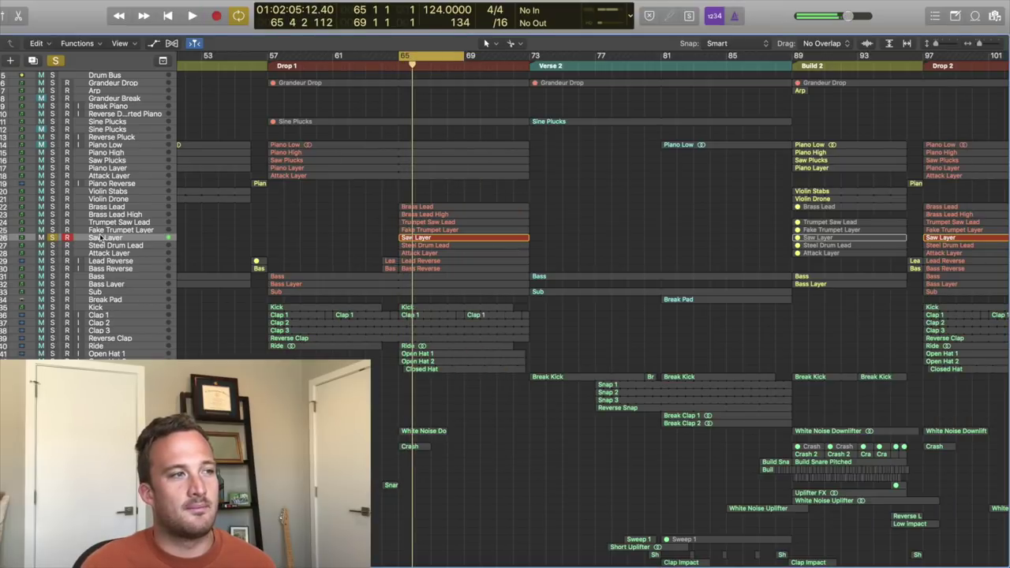
{"action": "left_click", "coordinate": [57, 245]}
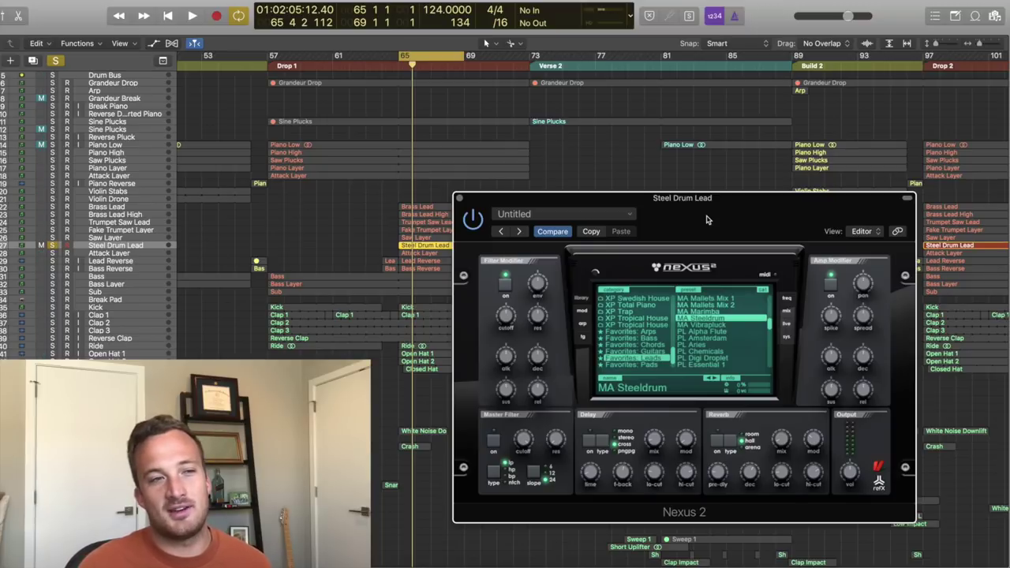
{"action": "key", "text": "space"}
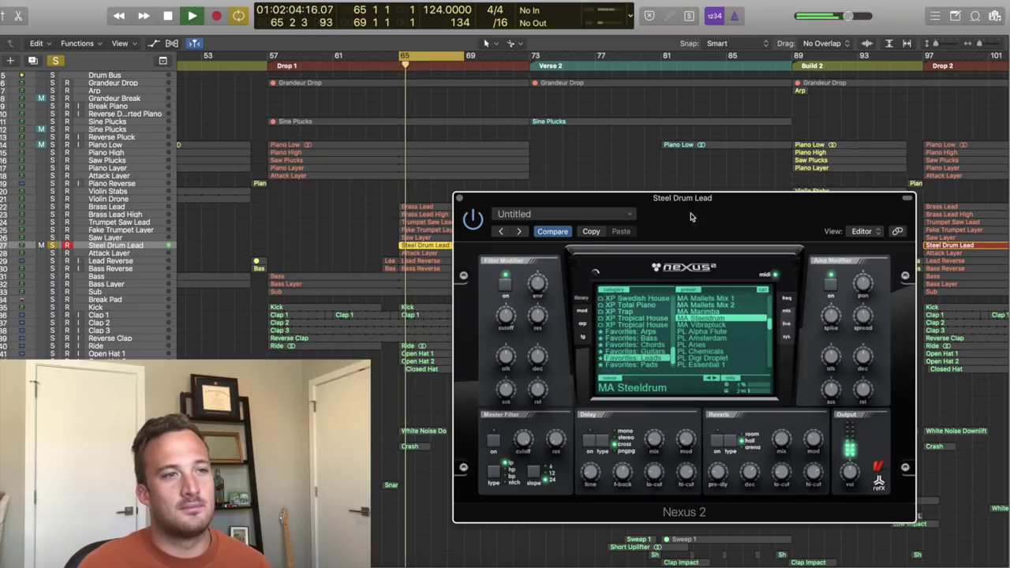
{"action": "key", "text": "space"}
{"action": "left_click", "coordinate": [460, 198]}
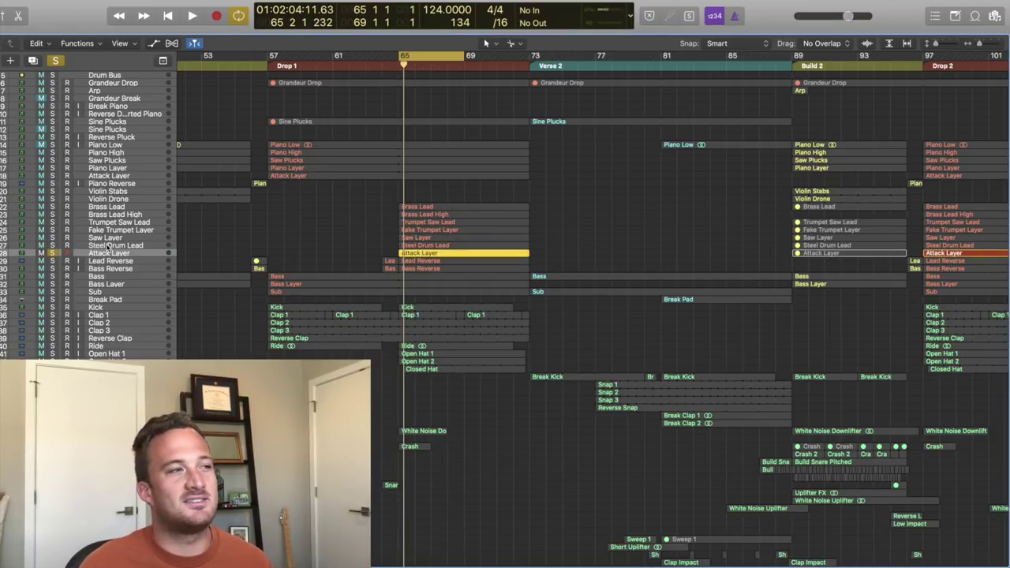
- Play the soloed Attack Layer track from bar 65 with its Serum instrument open, and close the instrument
{"action": "key", "text": "space"}
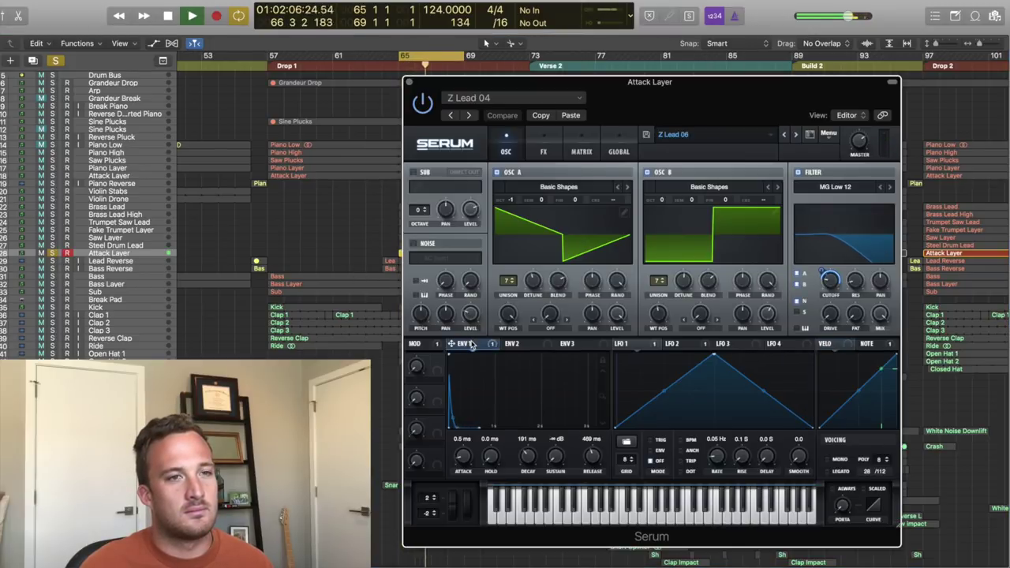
{"action": "key", "text": "space"}
{"action": "left_click", "coordinate": [409, 83]}
- Clear the solo on the Attack Layer track and play the full mix from bar 64
{"action": "left_click", "coordinate": [52, 254]}
{"action": "left_click", "coordinate": [386, 64]}
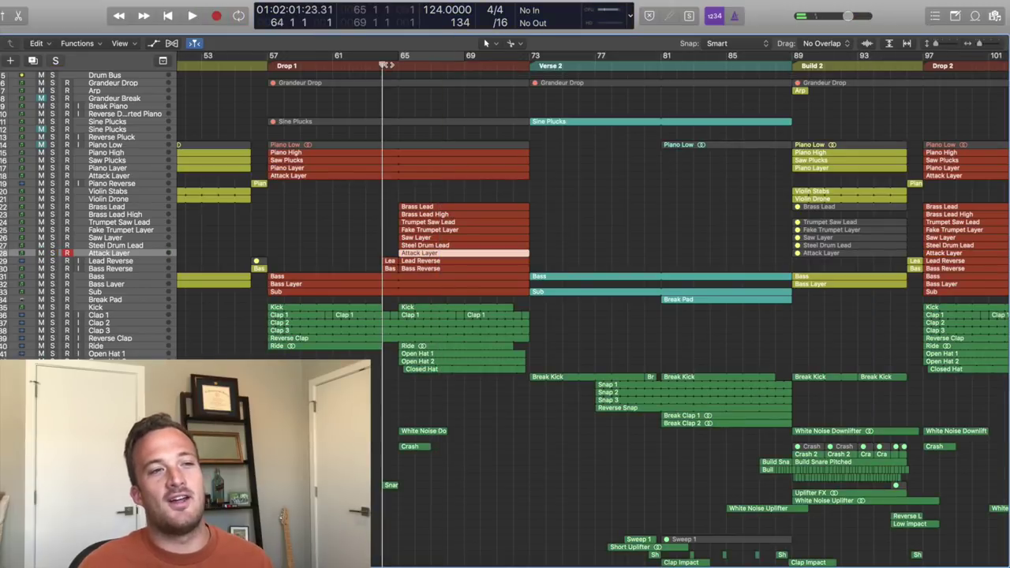
{"action": "key", "text": "space"}
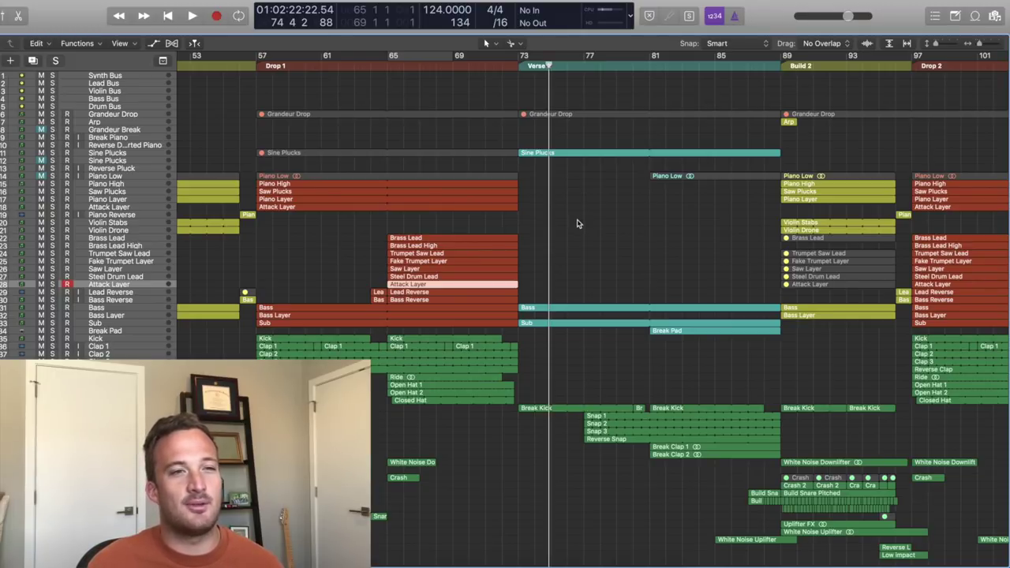
- Play the soloed Arp track from bar 49 with its region's notes open in the Piano Roll
{"action": "key", "text": "super+Left"}
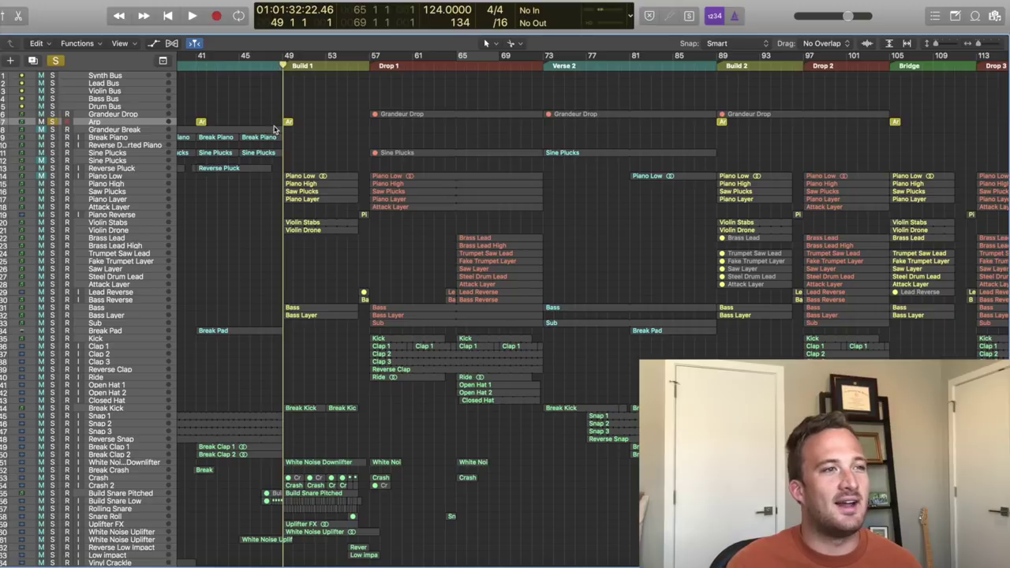
{"action": "key", "text": "p"}
{"action": "key", "text": "space"}
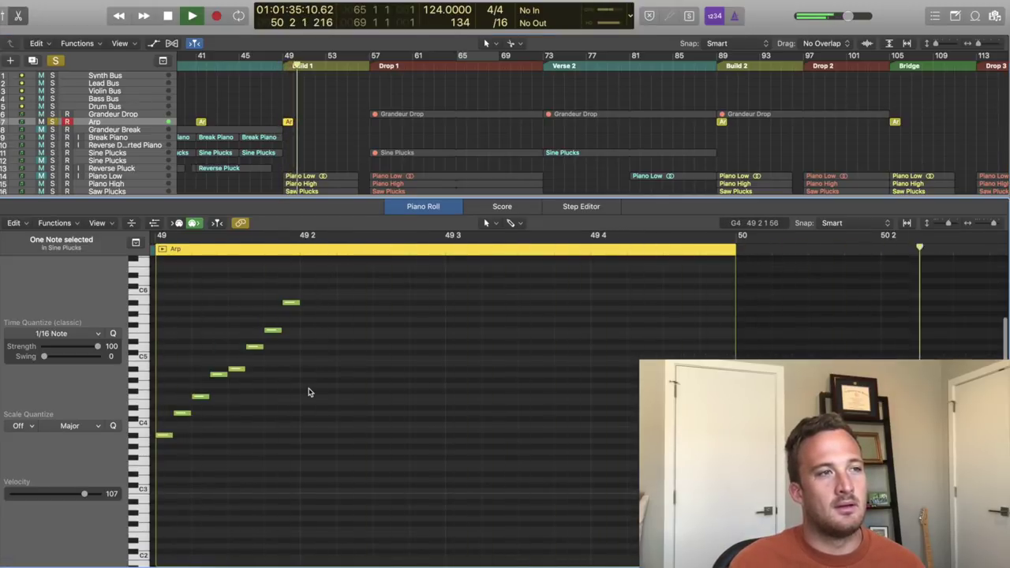
{"action": "key", "text": "space"}
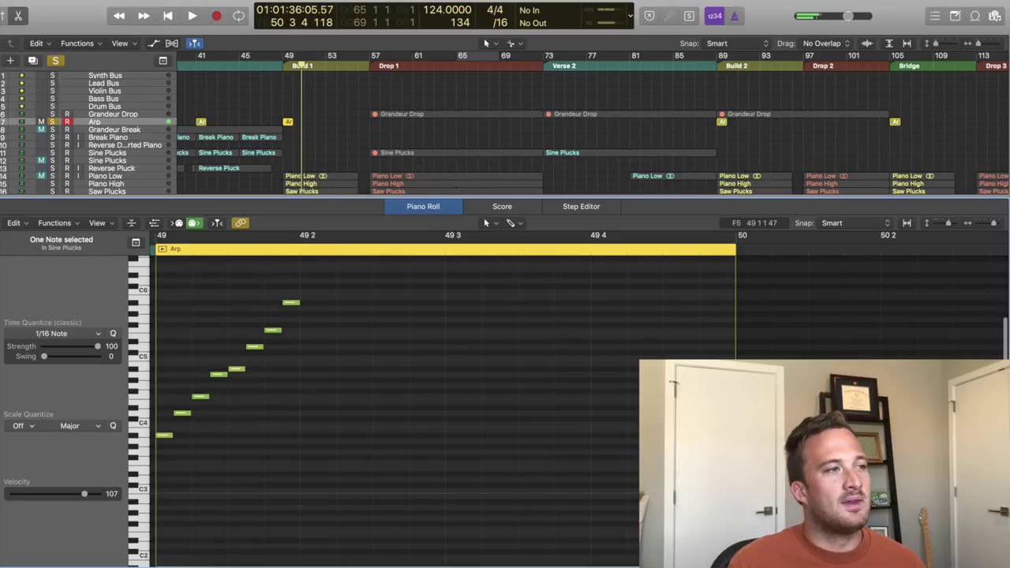
- Show the Arp track's channel strip and open its Nexus 2 instrument
{"action": "key", "text": "i"}
{"action": "left_click", "coordinate": [60, 207]}
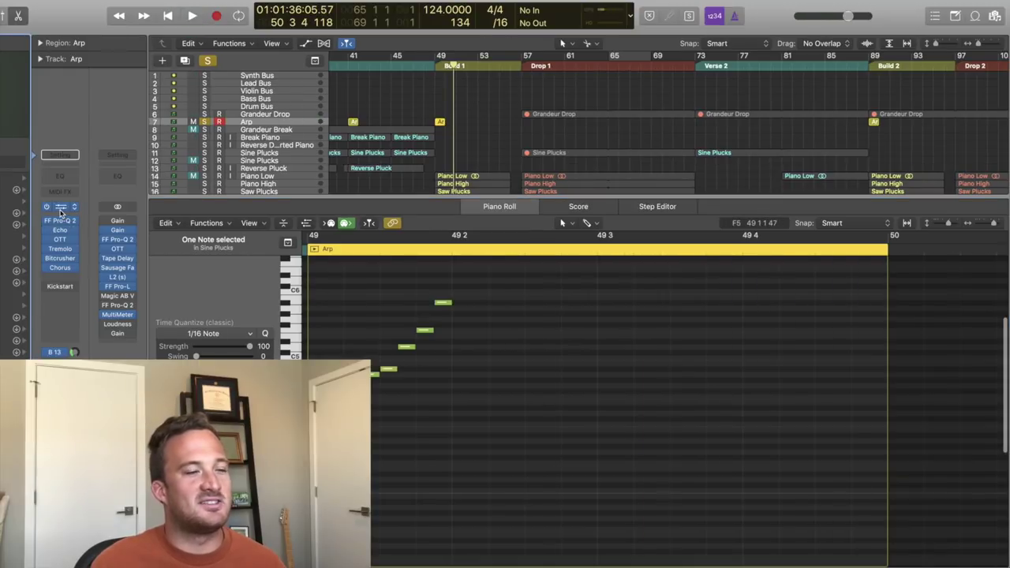
{"action": "left_click", "coordinate": [528, 190]}
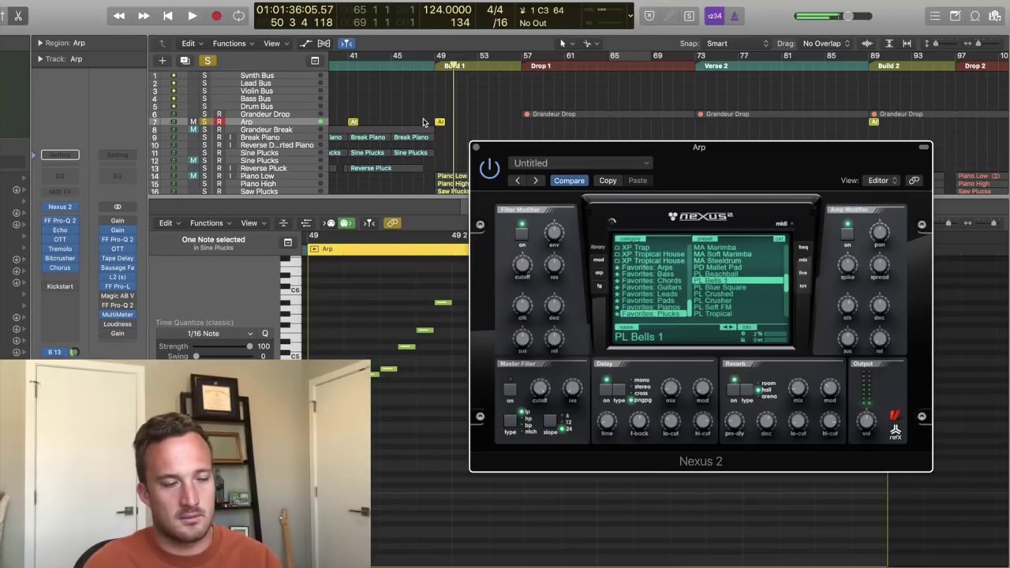
- Examine the Arp track's Echo, OTT, Tremolo, Bitcrusher and Chorus settings, placing each effect window over the arrangement
{"action": "left_click", "coordinate": [62, 229]}
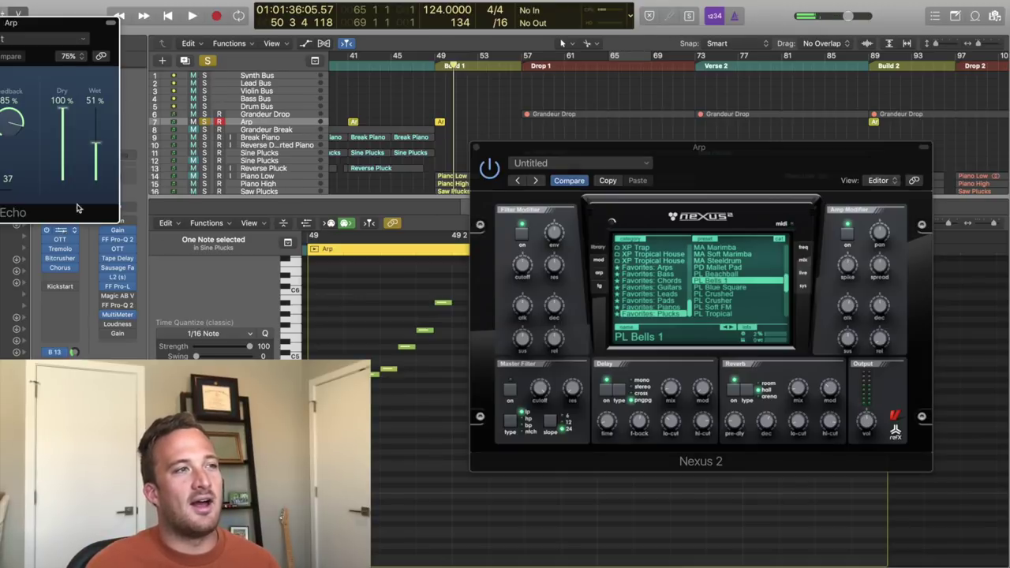
{"action": "left_click_drag", "start_coordinate": [92, 20], "coordinate": [809, 237]}
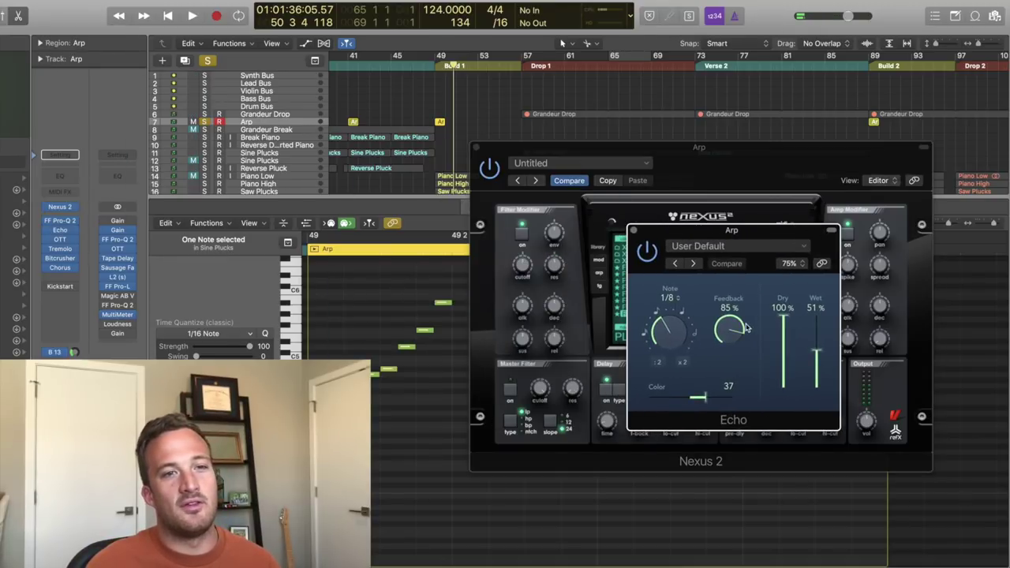
{"action": "left_click", "coordinate": [60, 239]}
{"action": "left_click_drag", "start_coordinate": [32, 43], "coordinate": [892, 235]}
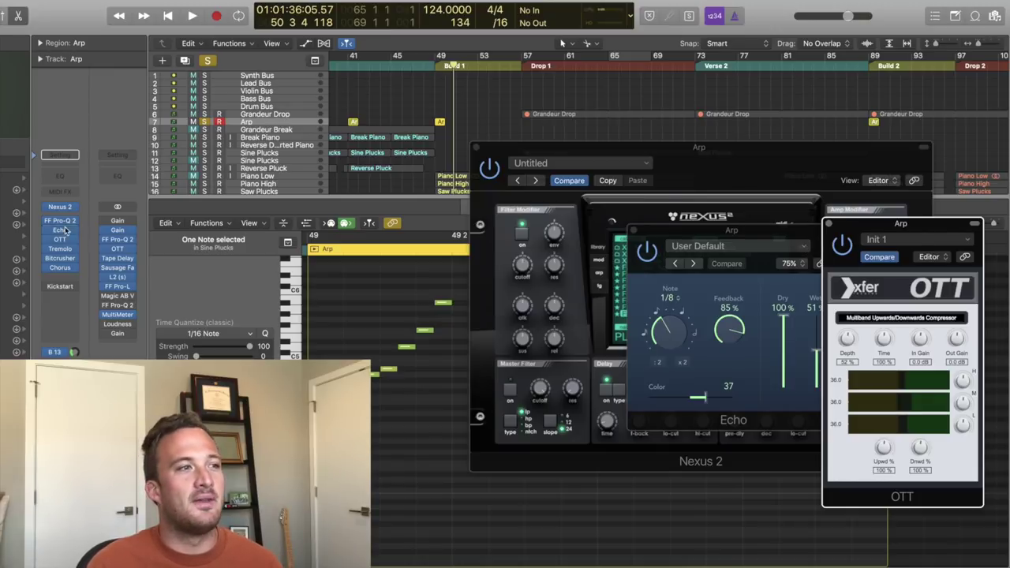
{"action": "left_click_drag", "start_coordinate": [137, 30], "coordinate": [847, 276]}
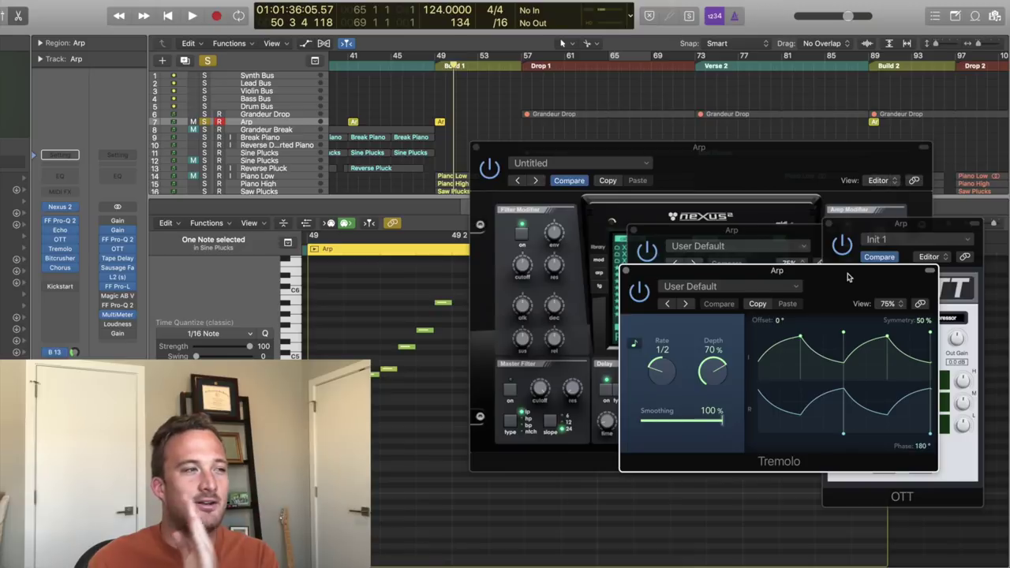
{"action": "left_click", "coordinate": [61, 261]}
{"action": "left_click_drag", "start_coordinate": [152, 45], "coordinate": [683, 241]}
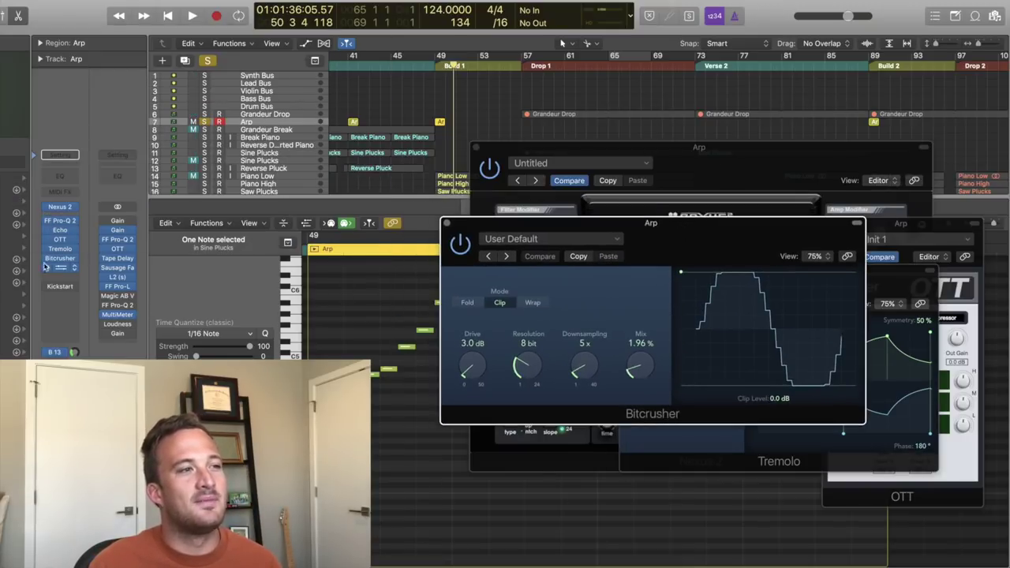
{"action": "left_click", "coordinate": [61, 271]}
{"action": "left_click_drag", "start_coordinate": [48, 12], "coordinate": [796, 299]}
- Replay the soloed Arp track from bar 49 with its effect windows open
{"action": "left_click", "coordinate": [442, 59]}
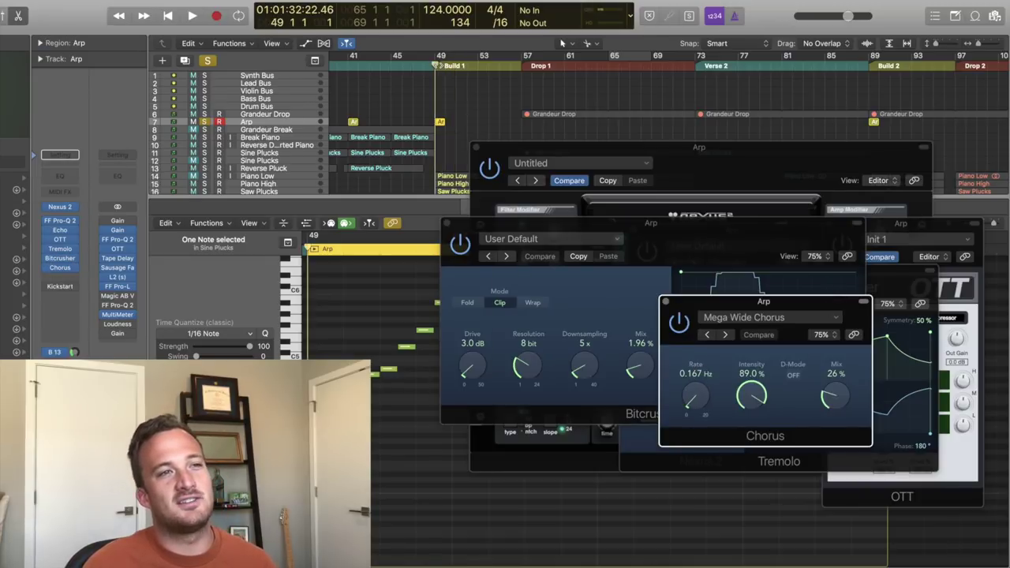
{"action": "key", "text": "space"}
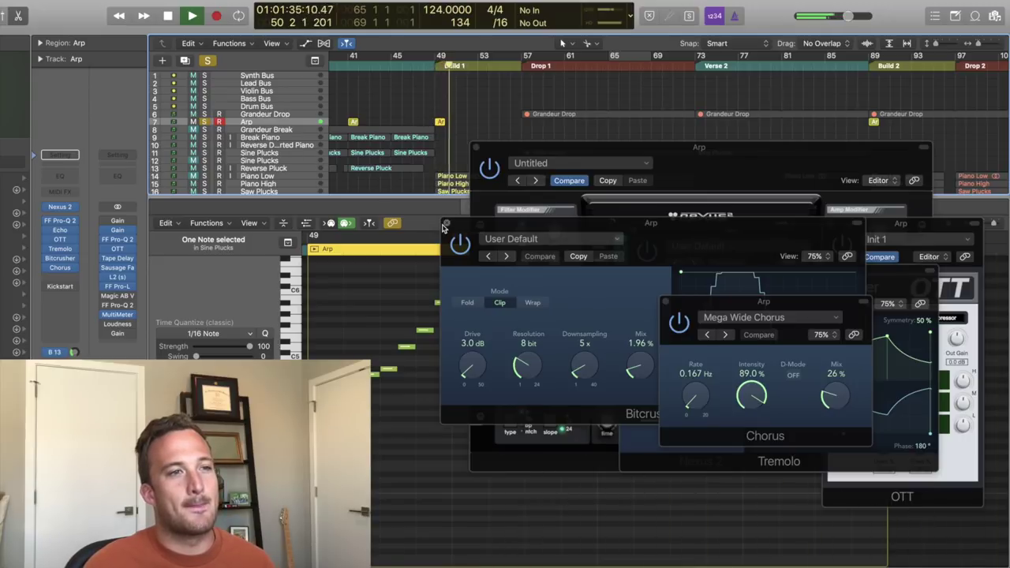
{"action": "key", "text": "space"}
{"action": "left_click_drag", "start_coordinate": [443, 224], "coordinate": [620, 231]}
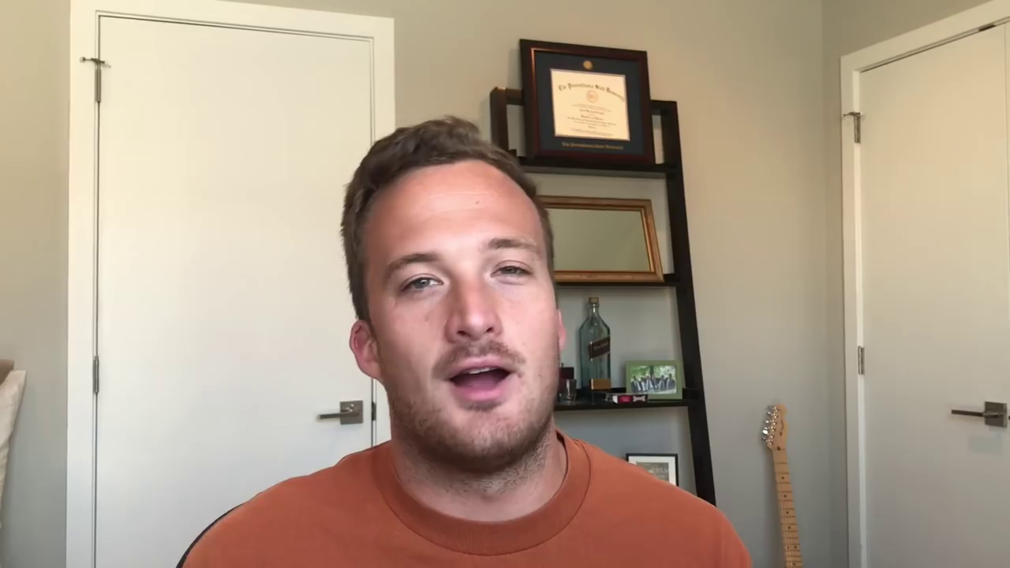